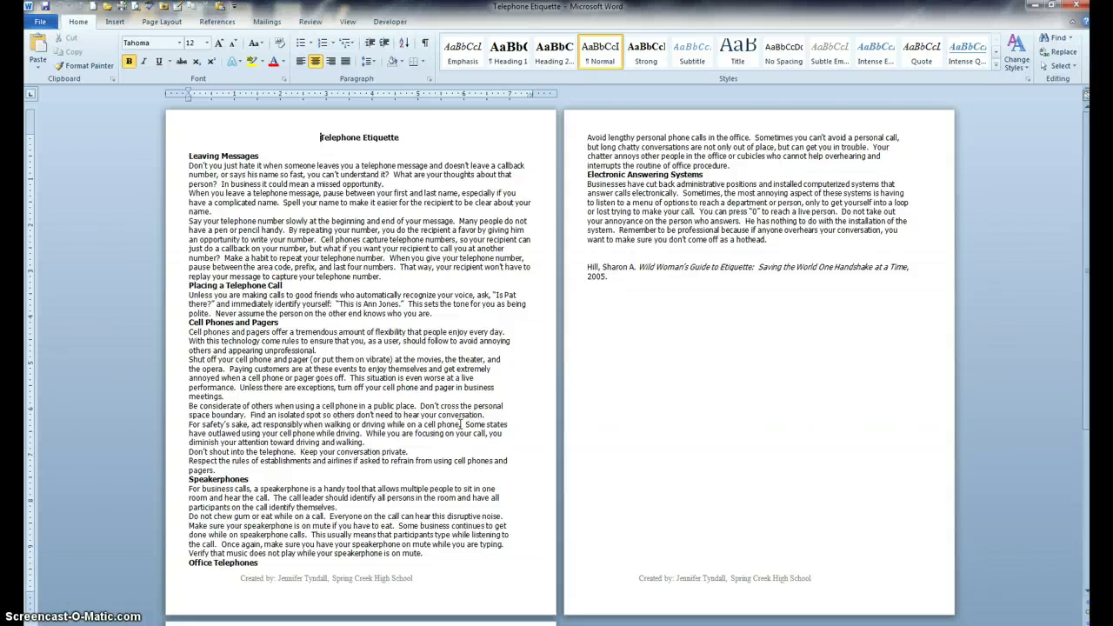
Check the reviewer and balloon options for displaying markup, and turn on Track Changes.
left_click(312, 22)
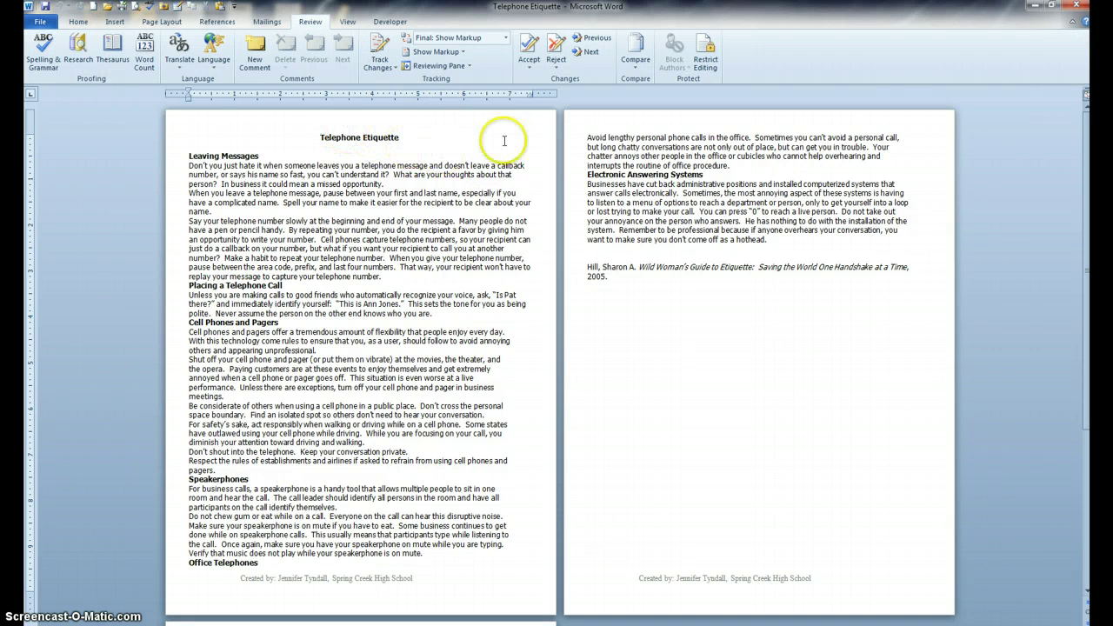
left_click(463, 52)
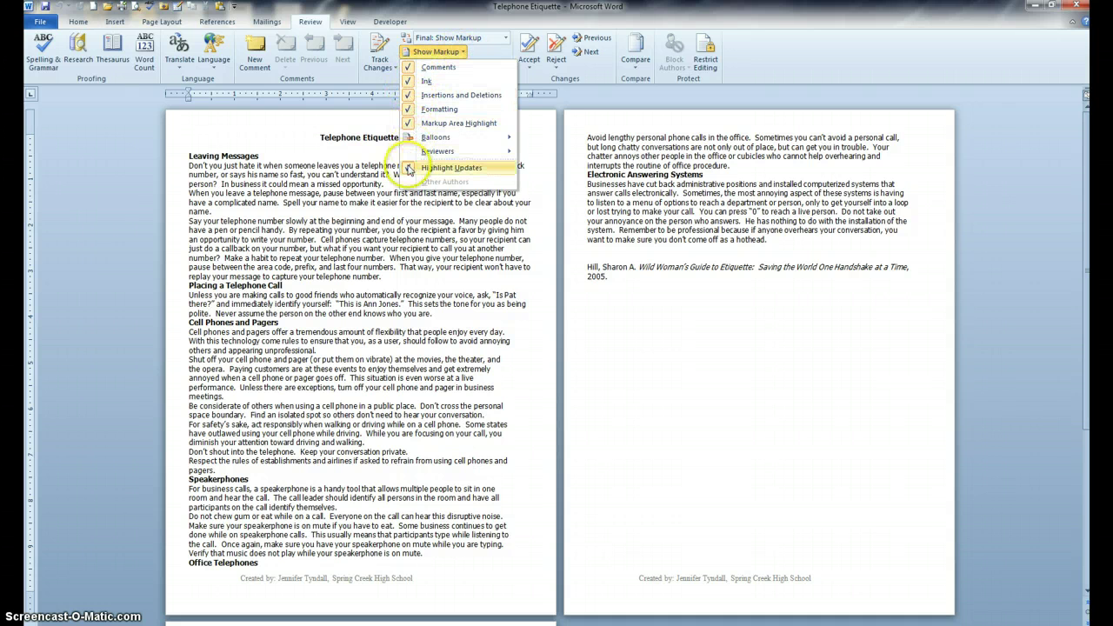
mouse_move(447, 155)
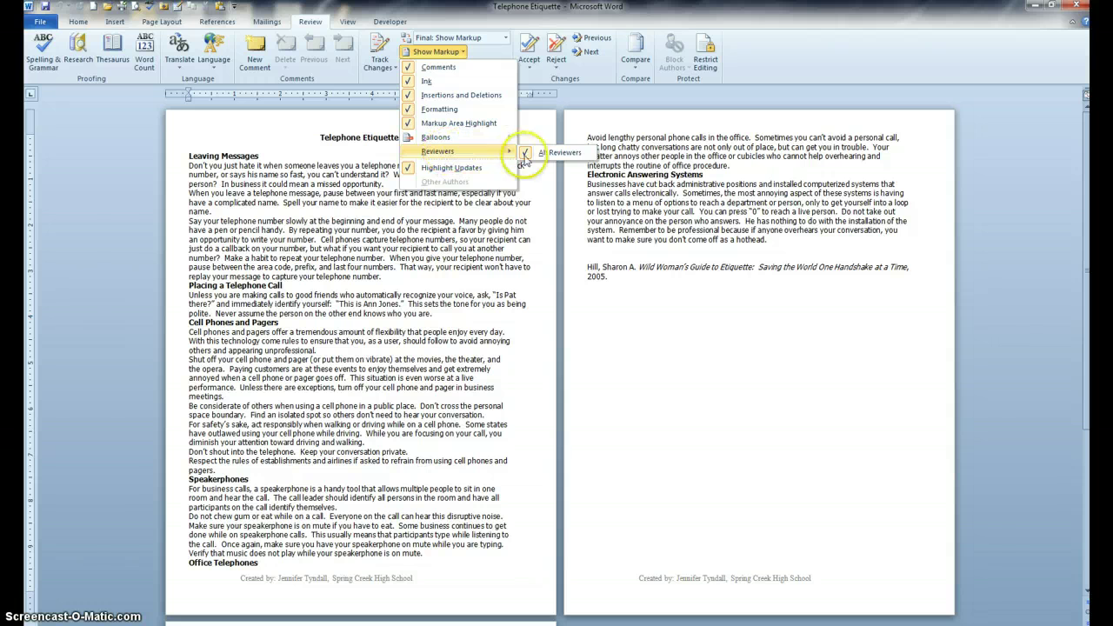
mouse_move(496, 137)
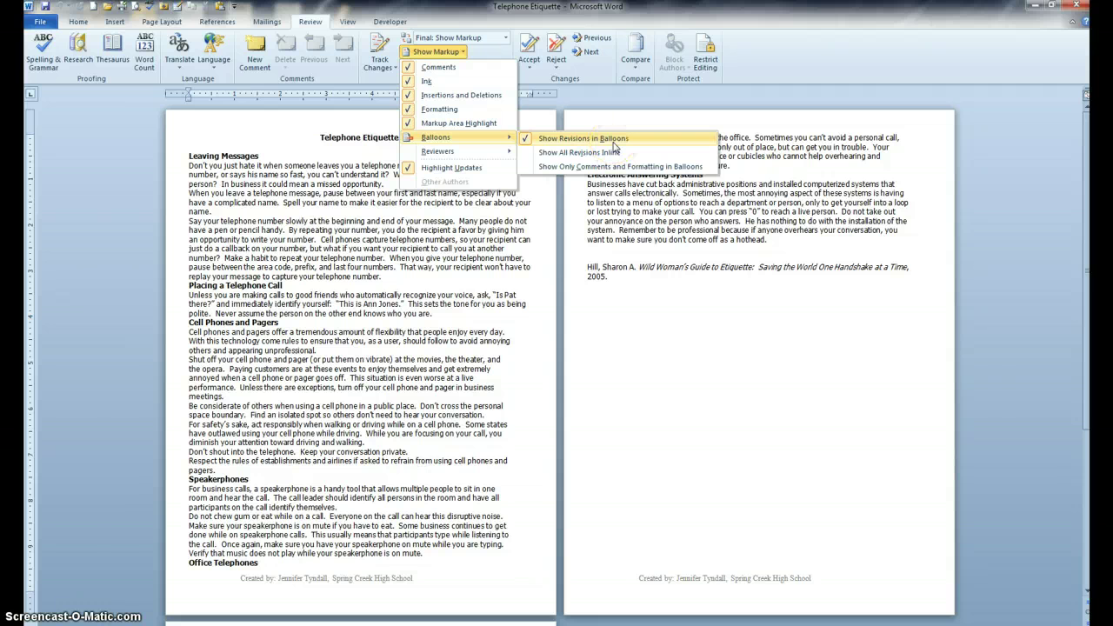
left_click(387, 45)
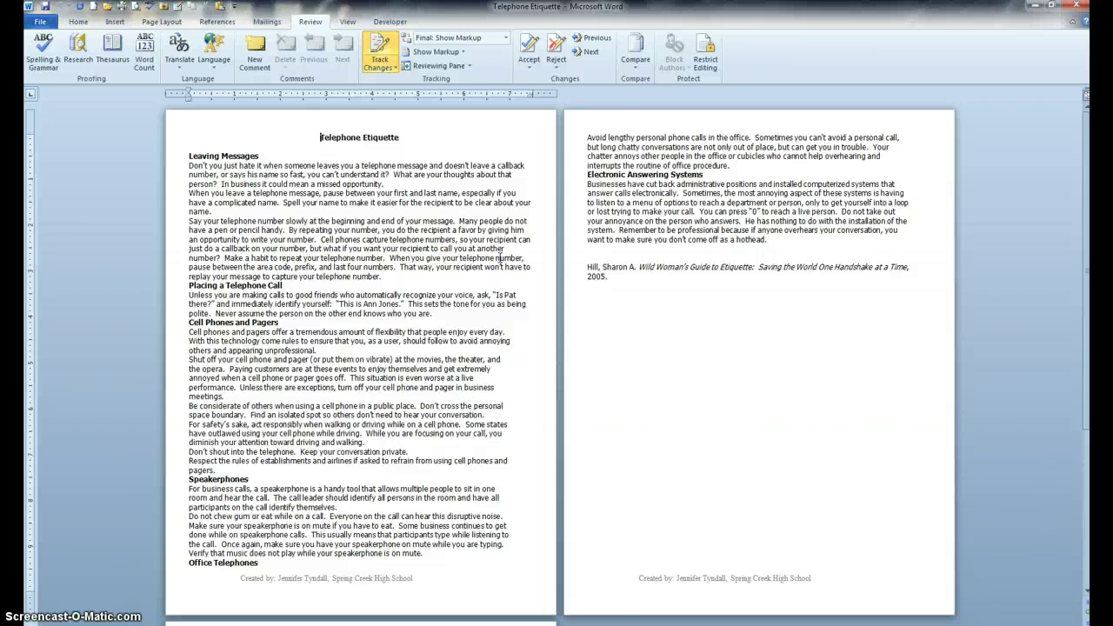
Search the document for "Telephone" and browse the matches by page thumbnails.
key("ctrl+f")
type("Telephone")
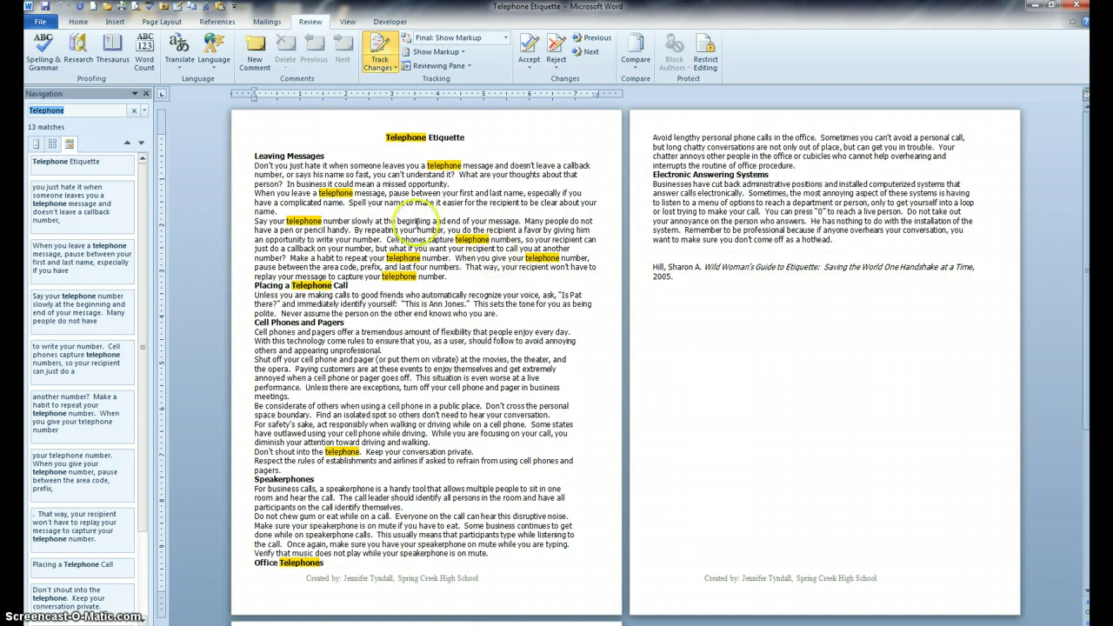
left_click(52, 144)
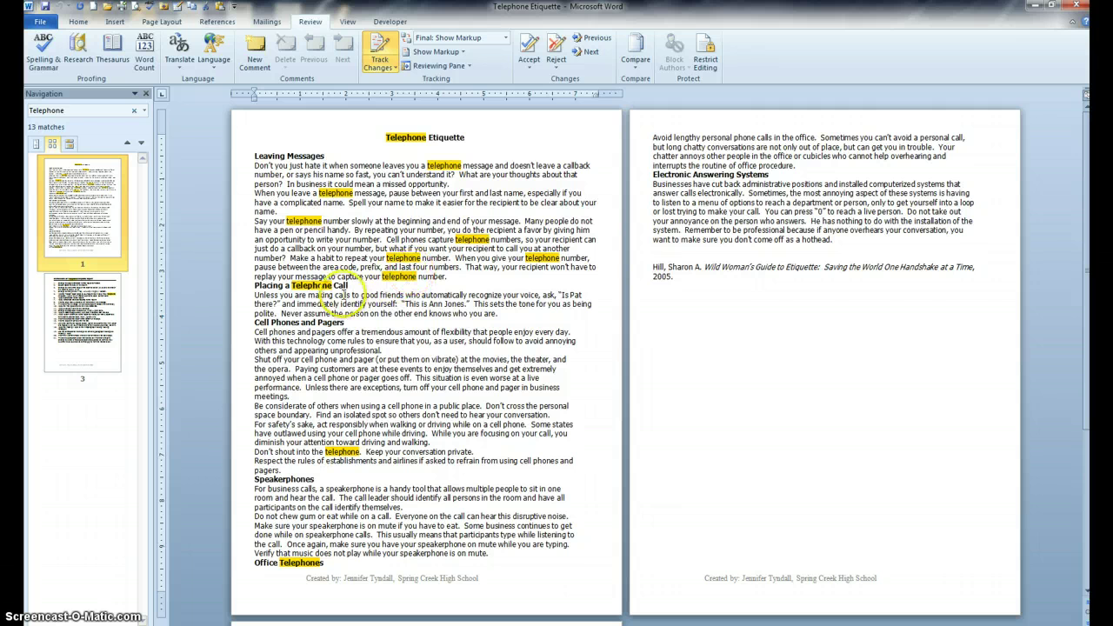
Replace every occurrence of "Telephone" with "phone" throughout the document, continuing the search from the beginning, and close Find and Replace.
left_click(78, 21)
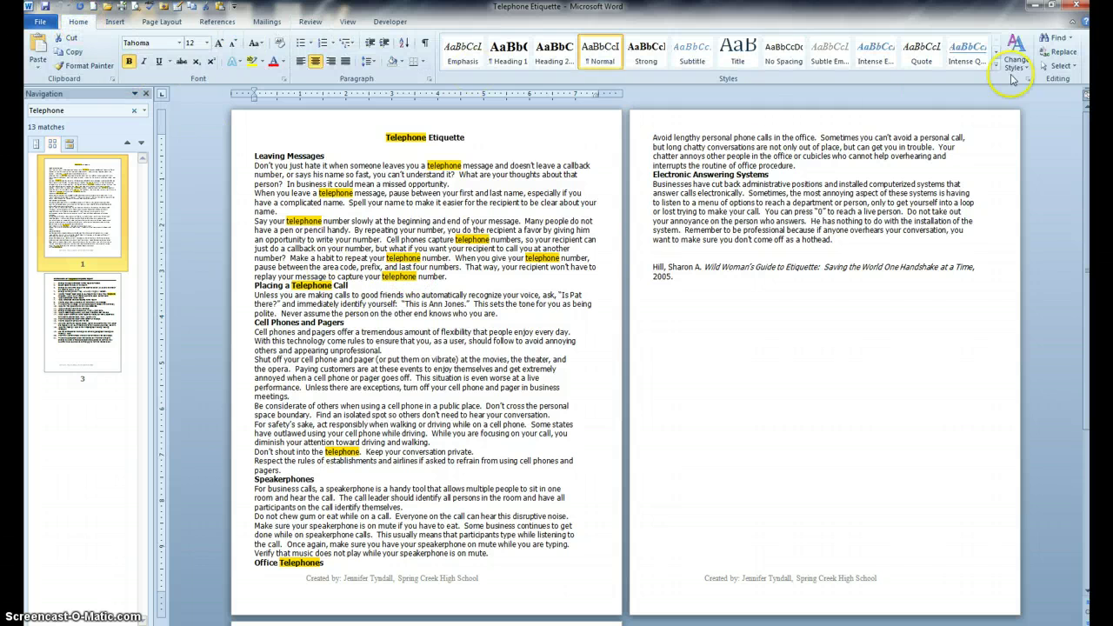
left_click(1064, 52)
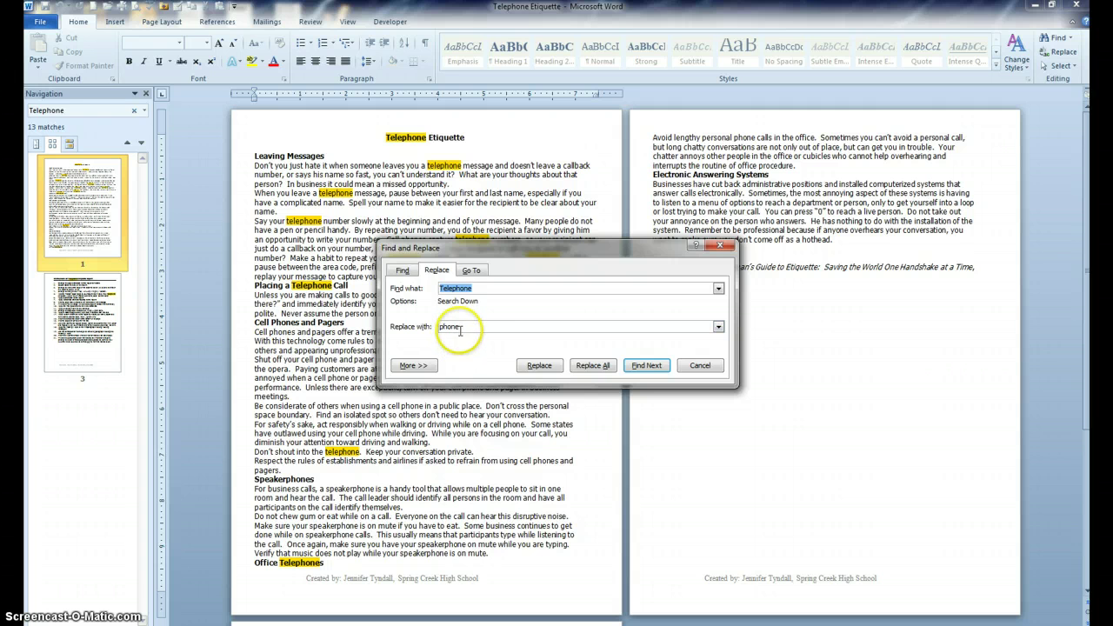
left_click(595, 366)
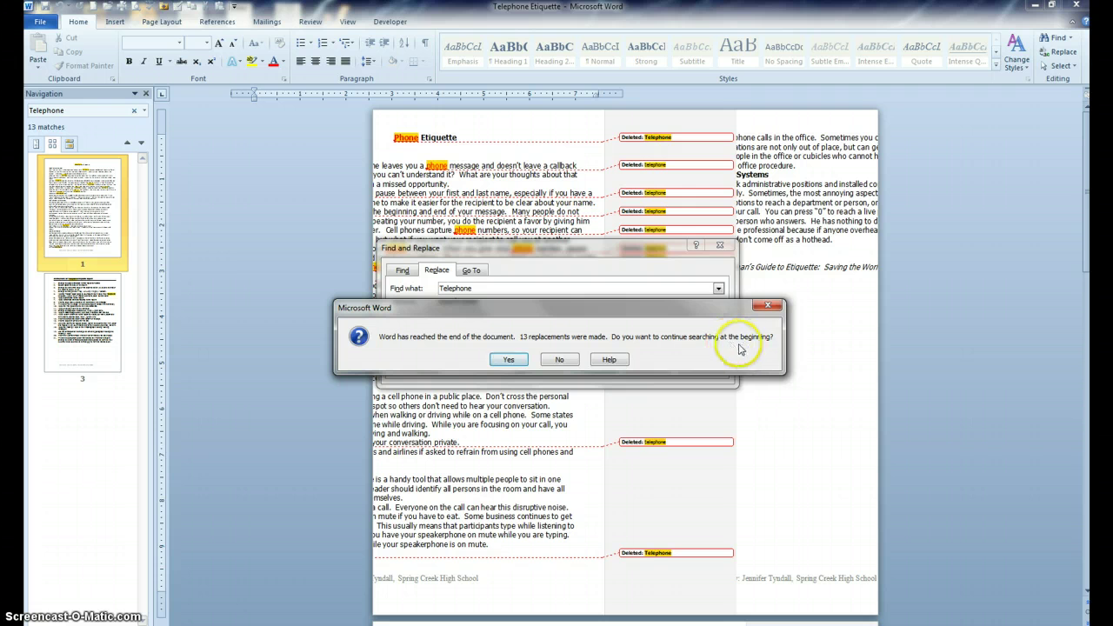
left_click(522, 359)
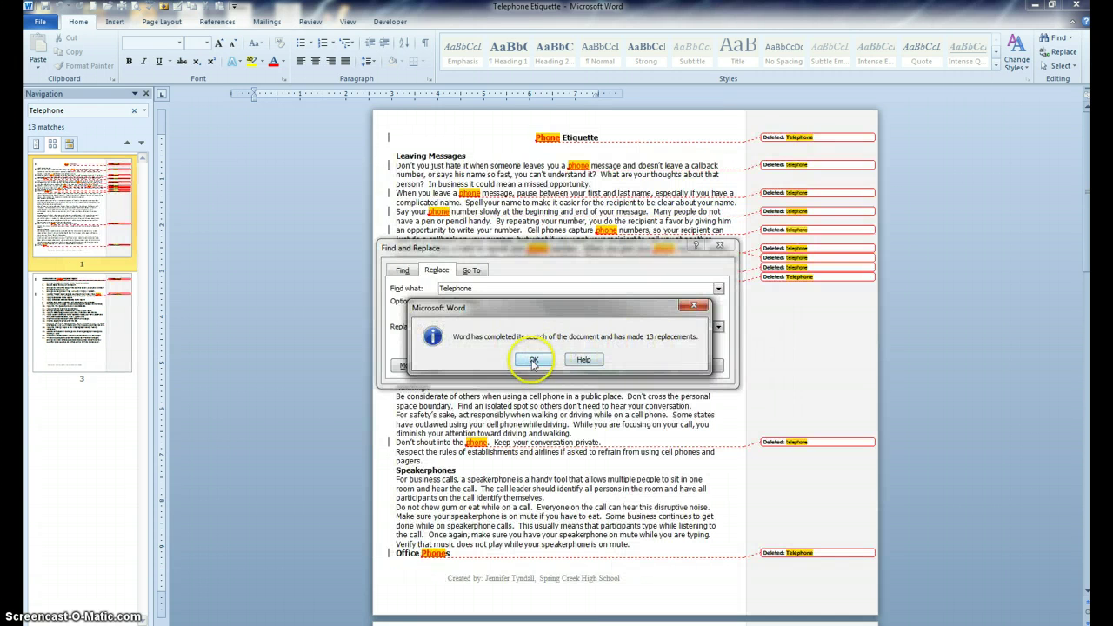
left_click(533, 360)
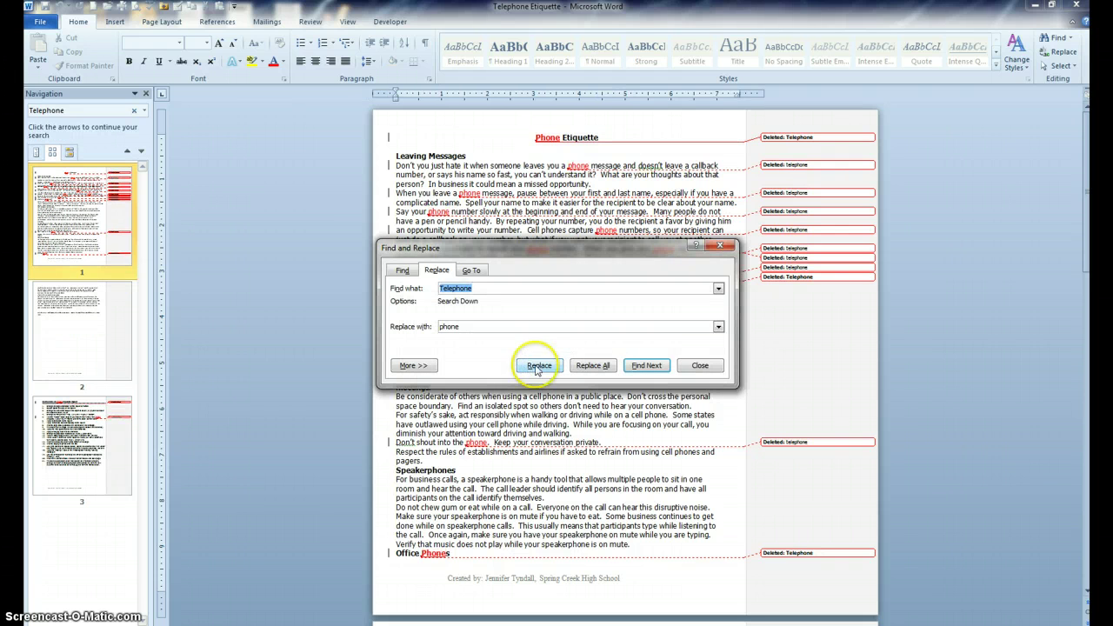
left_click(700, 366)
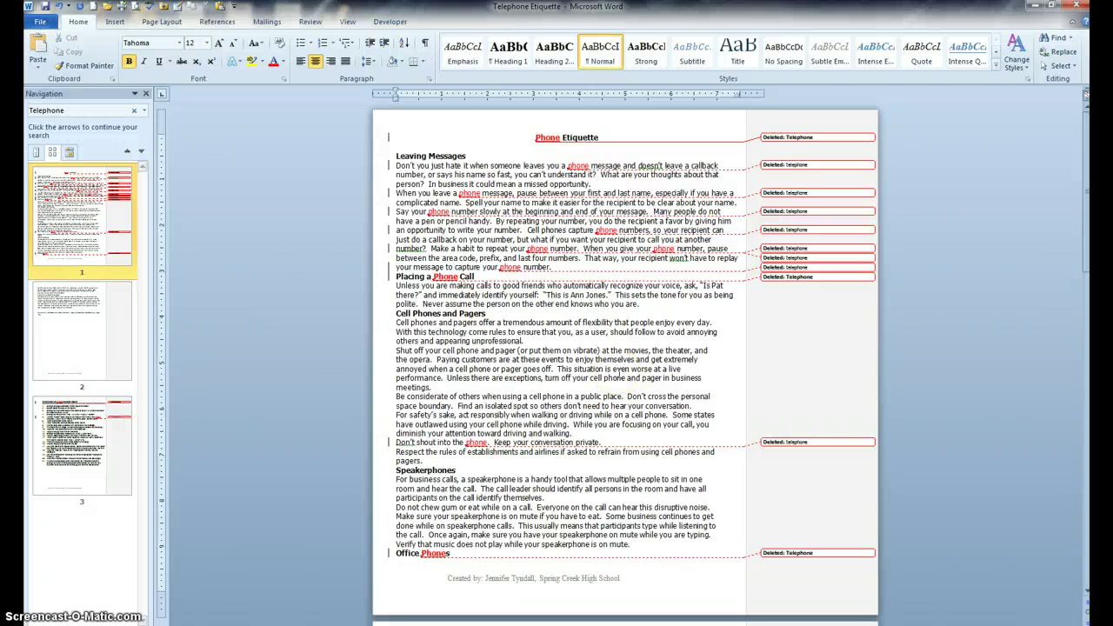
Set the line spacing of the entire document to double.
key("ctrl+a")
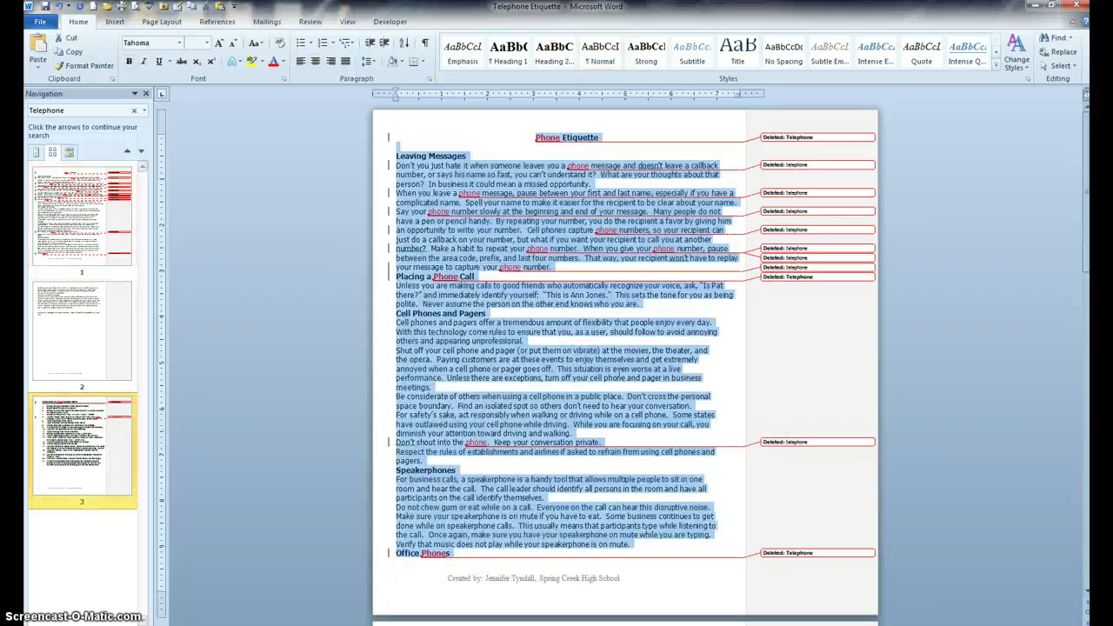
key("ctrl+2")
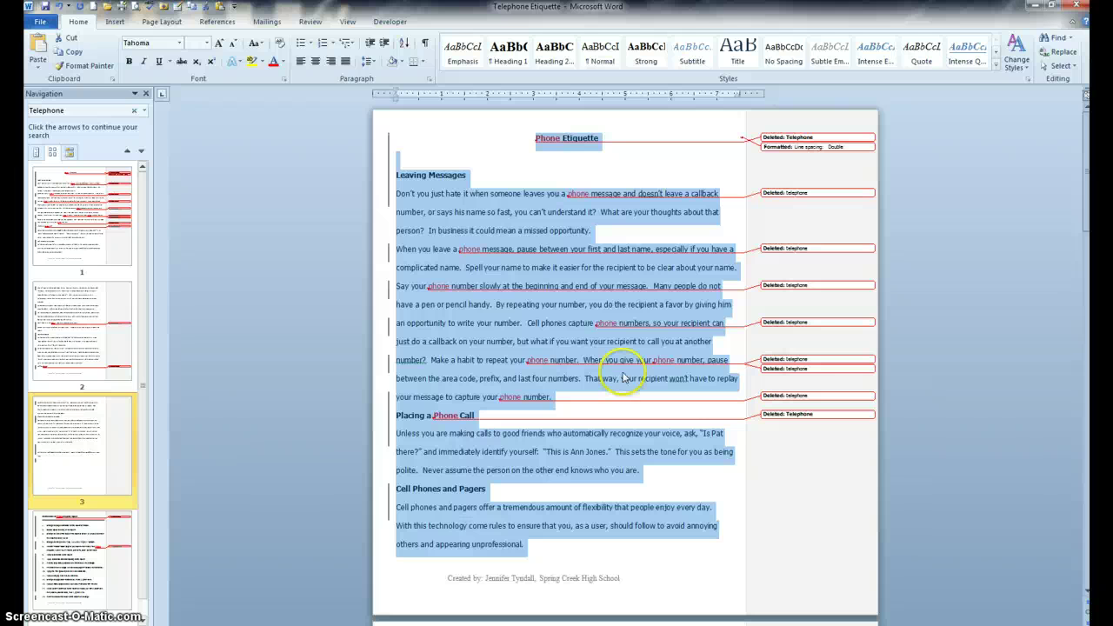
left_click(591, 175)
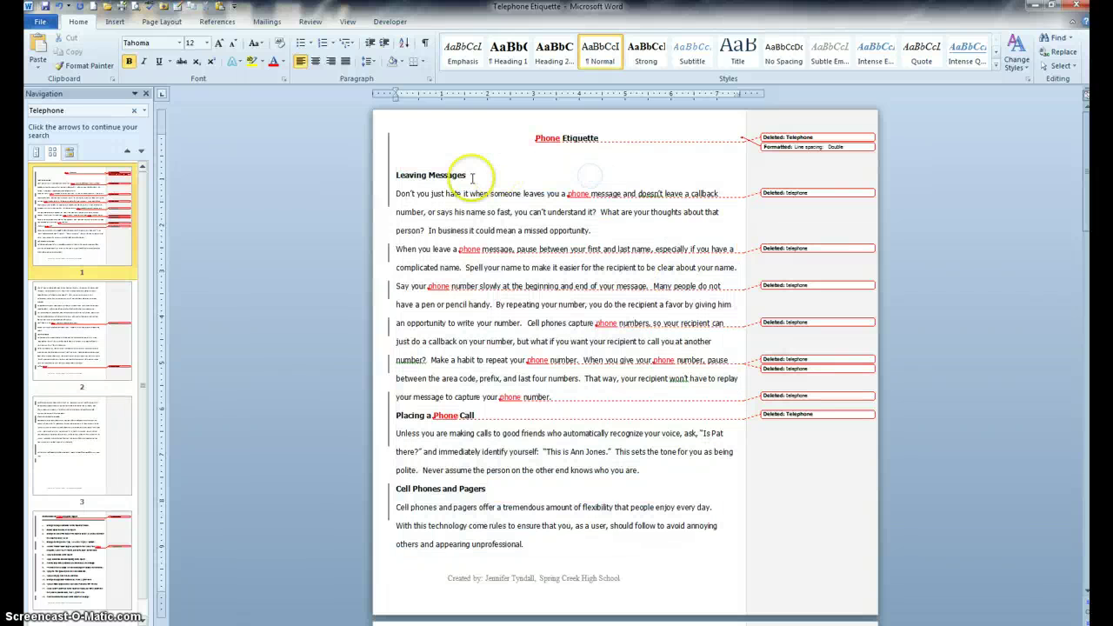
Apply the Heading 2 style to "Leaving Messages" and copy its formatting to the "Placing a Phone Call" and "Cell Phones and Pagers" headings.
left_click_drag(468, 175, 395, 174)
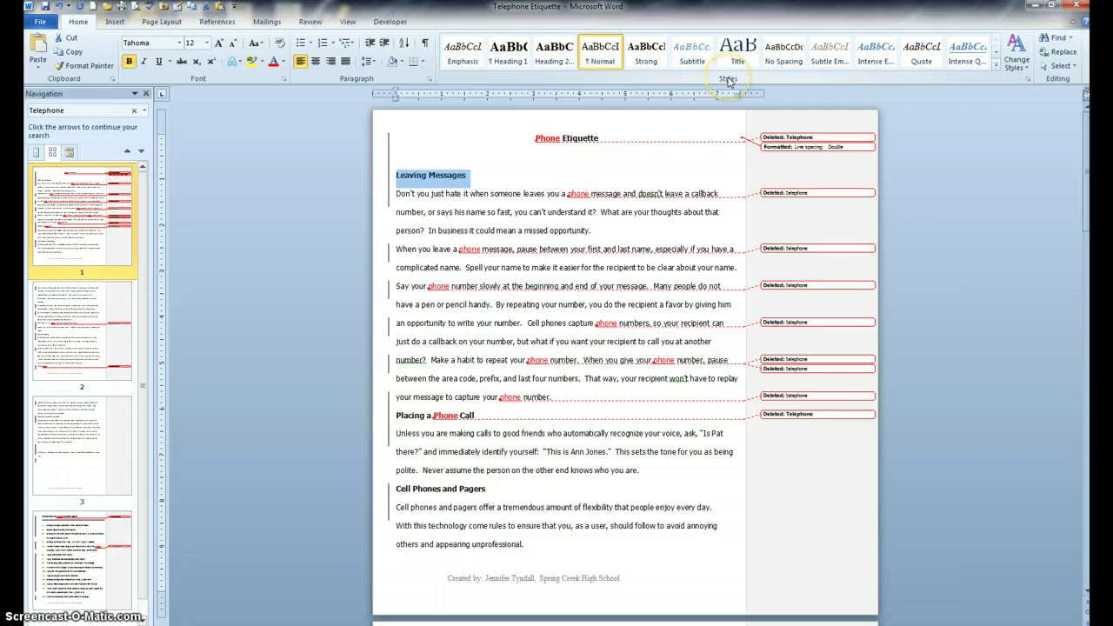
left_click(554, 59)
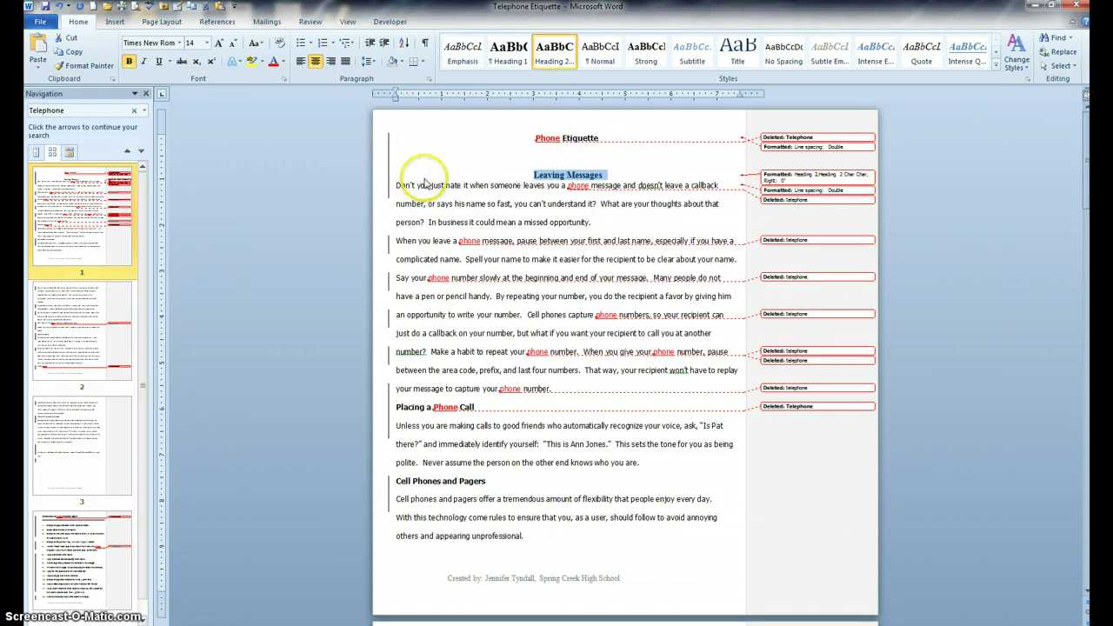
left_click(85, 66)
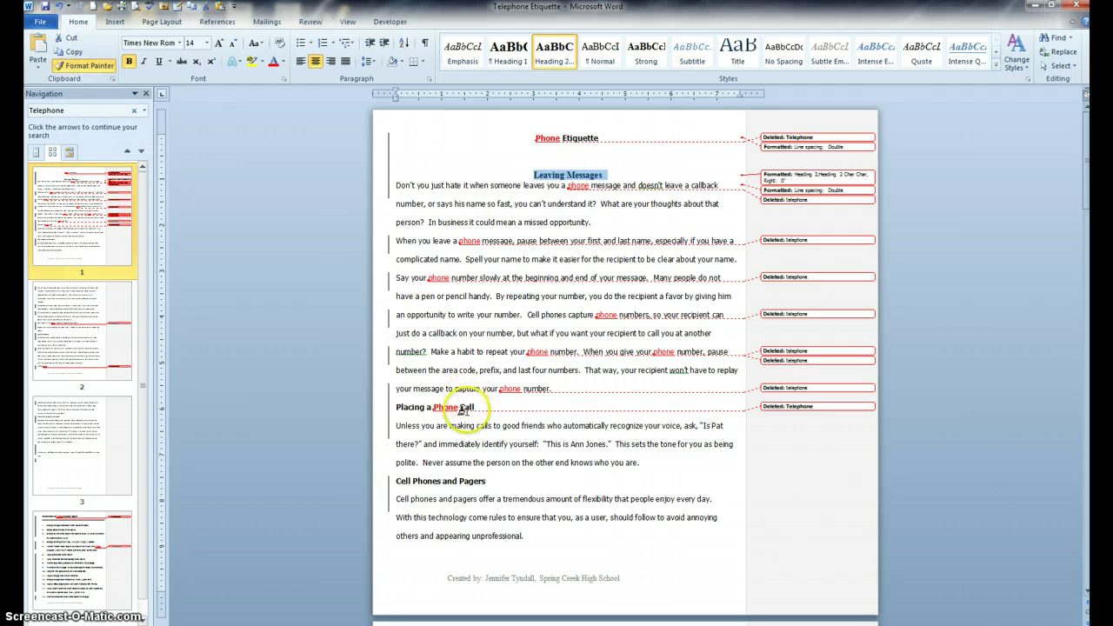
left_click_drag(469, 407, 398, 406)
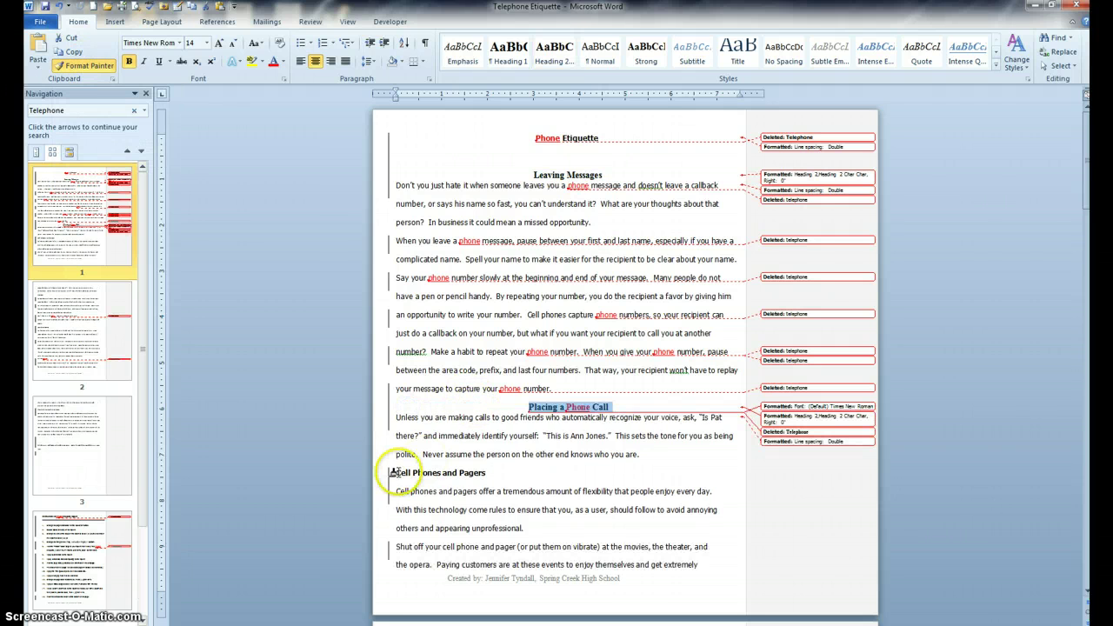
left_click(399, 474)
Copy the same heading formatting to the "Speakerphones", "Office Phones" and "Electronic Answering Systems" headings with Format Painter.
scroll(432, 446, "down", 6)
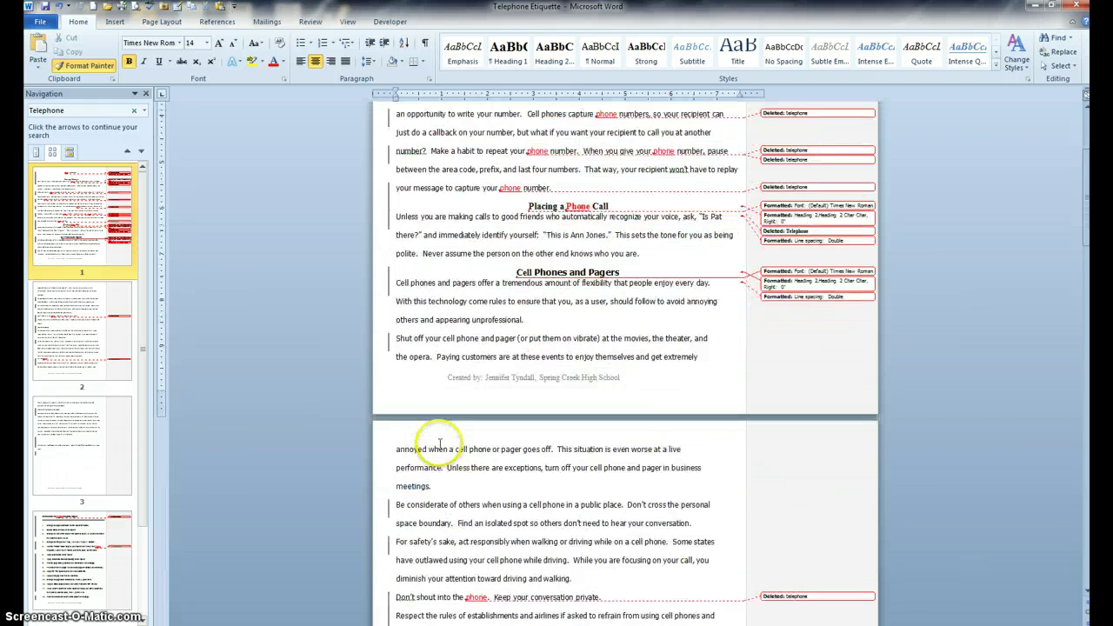
scroll(398, 491, "down", 1)
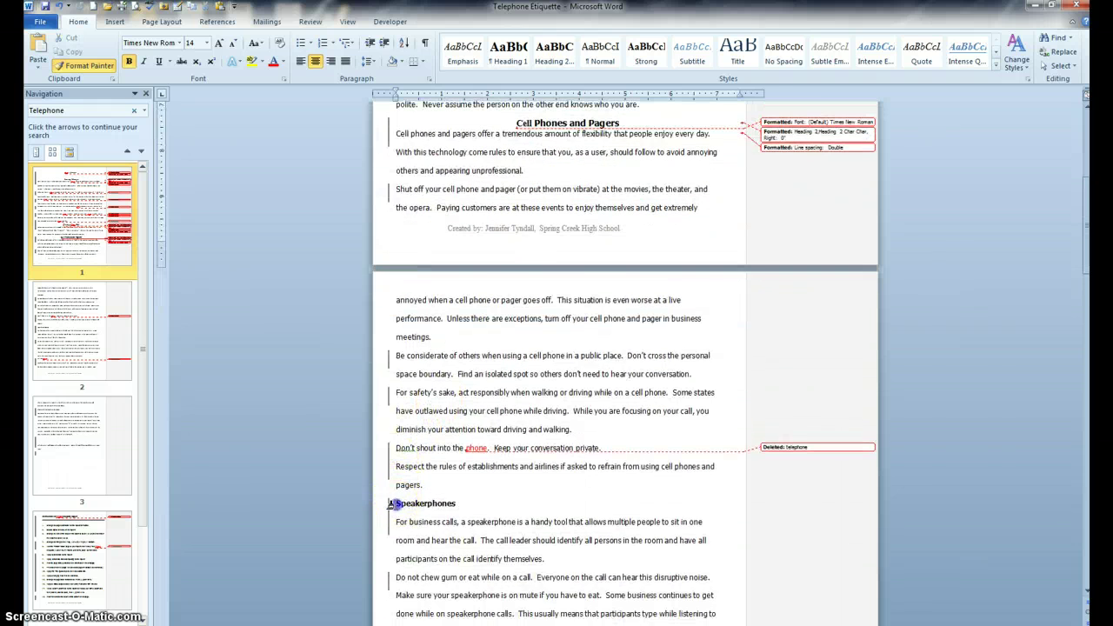
left_click(399, 508)
scroll(399, 508, "down", 4)
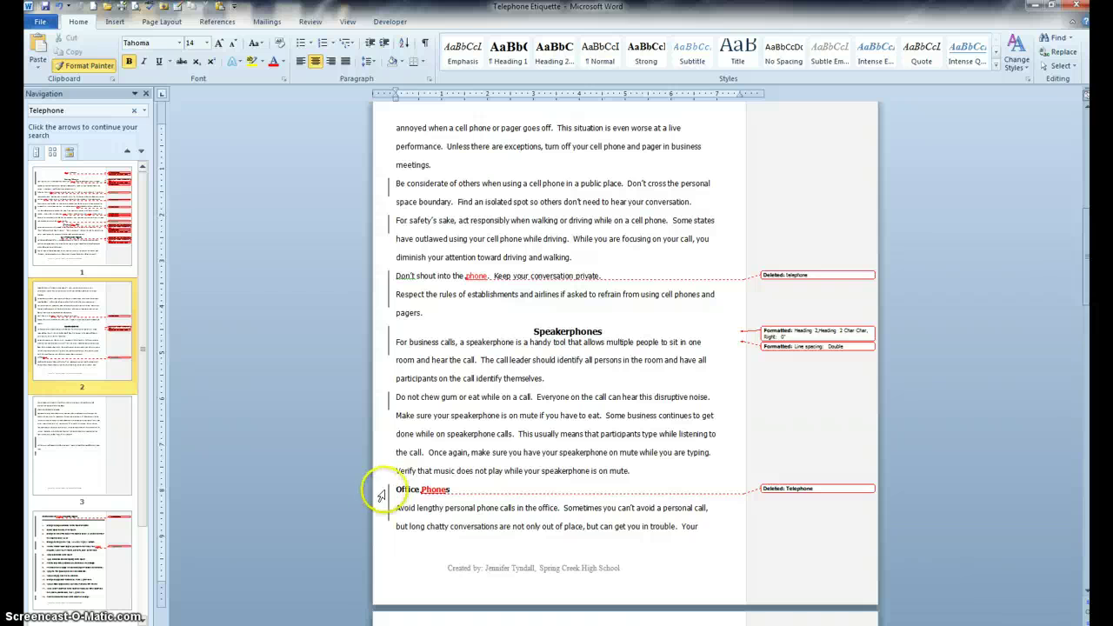
left_click(391, 489)
scroll(391, 491, "down", 3)
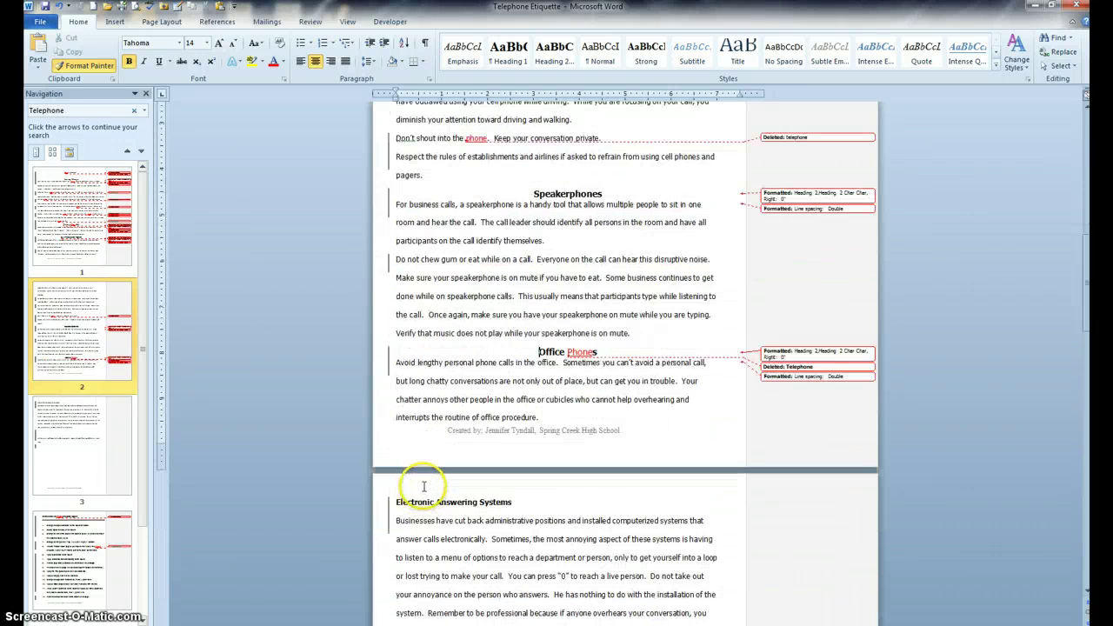
left_click(391, 502)
Examine the reference page and the "Instructions for Phone Etiquette Report" list for headings left to format, and end the format copying.
scroll(392, 501, "down", 5)
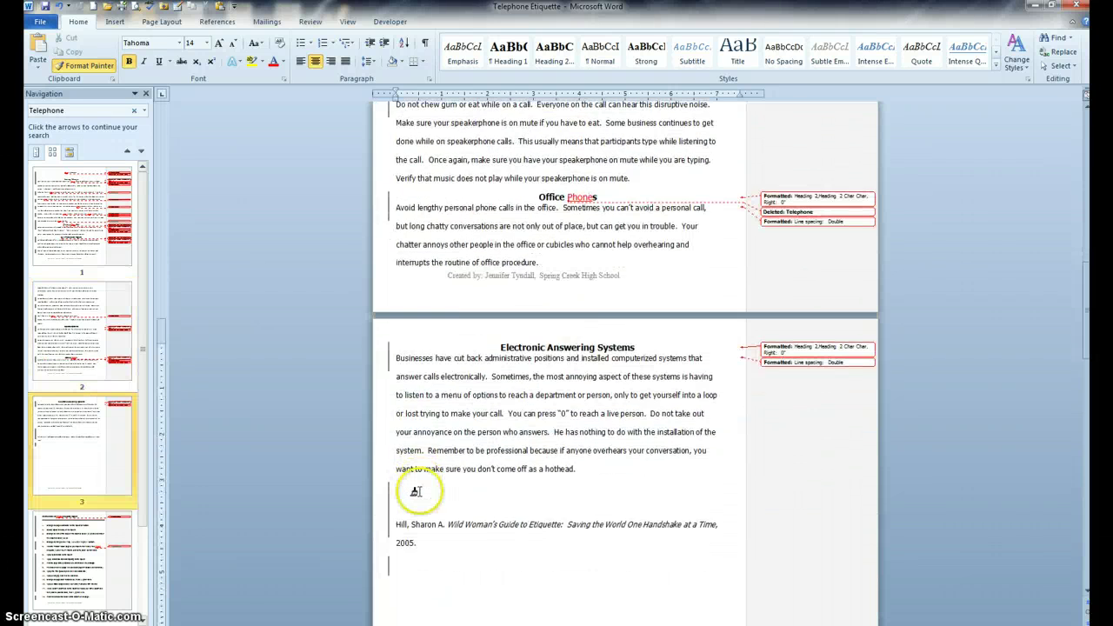
scroll(415, 491, "down", 3)
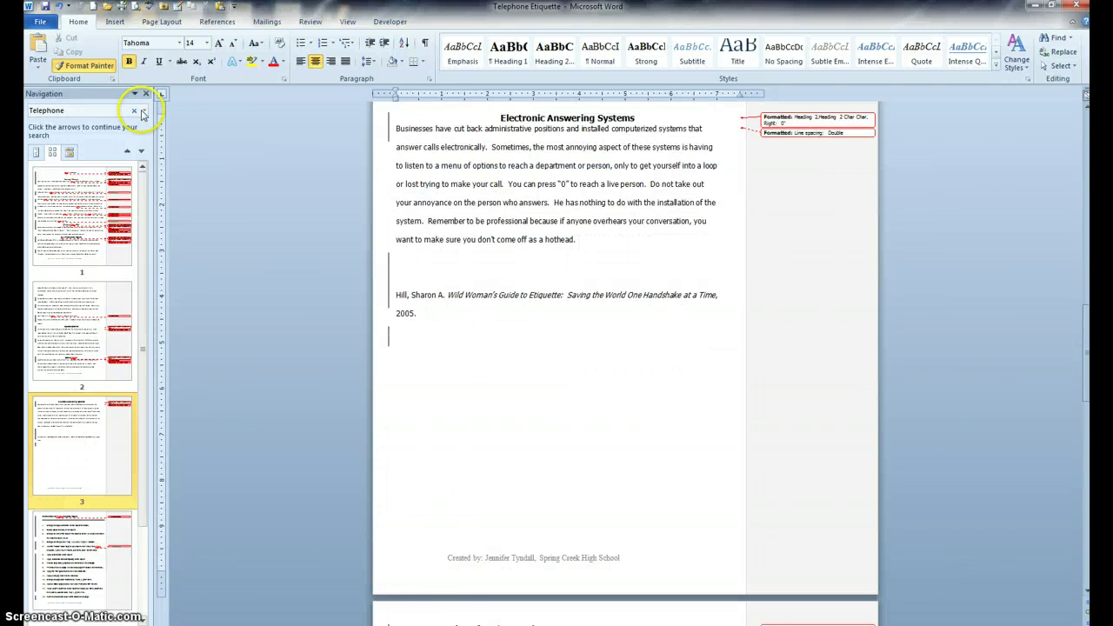
scroll(241, 230, "down", 3)
scroll(246, 231, "down", 2)
scroll(248, 233, "down", 2)
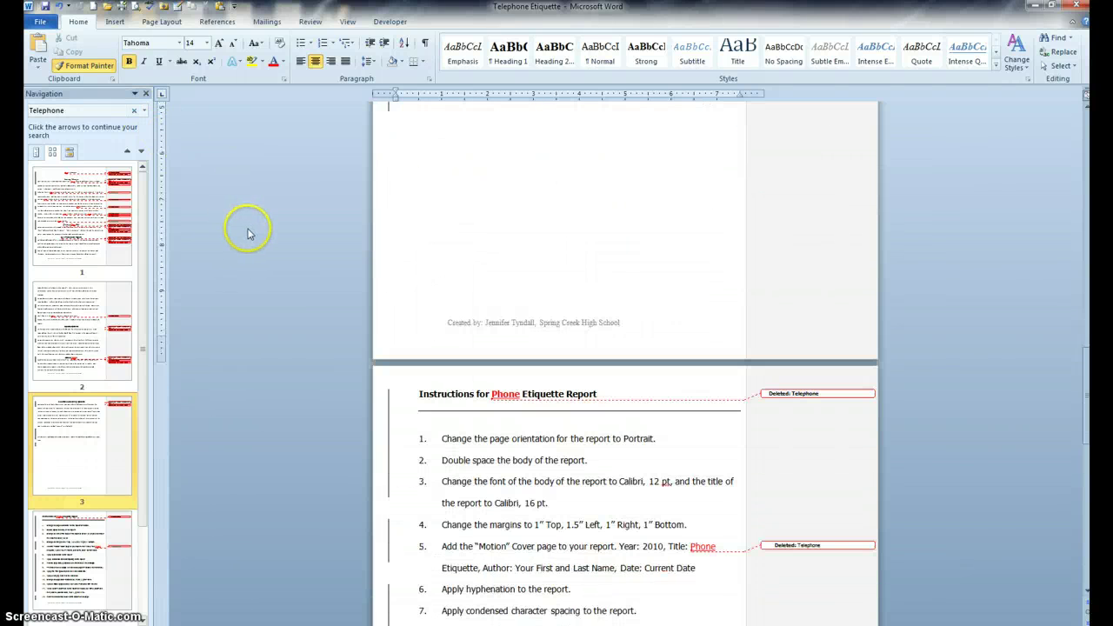
scroll(283, 264, "down", 2)
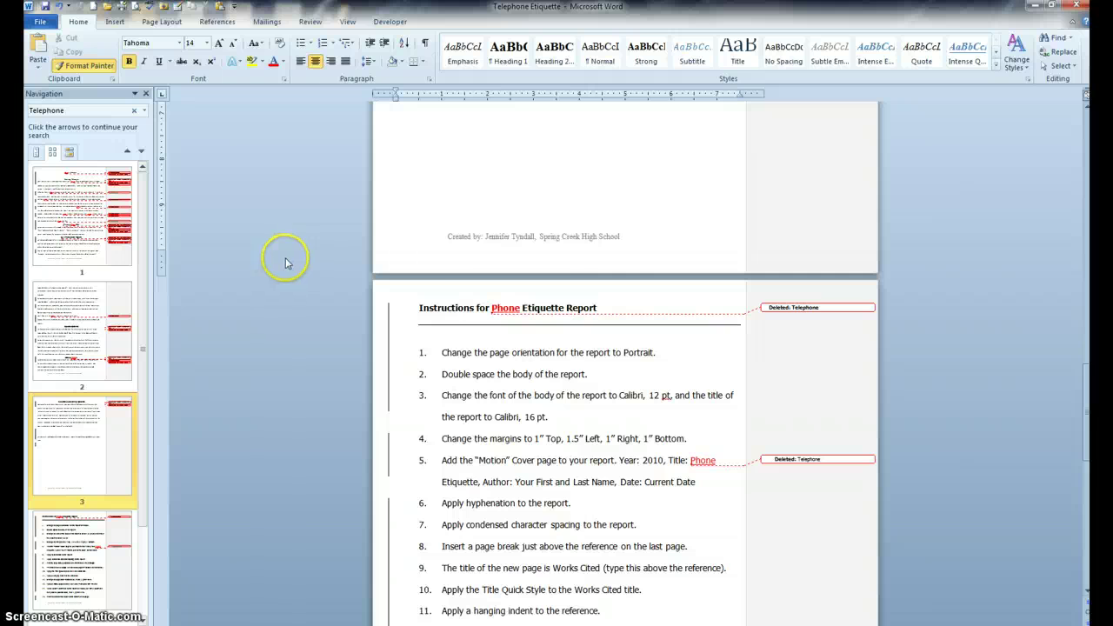
scroll(285, 261, "down", 4)
scroll(287, 254, "down", 6)
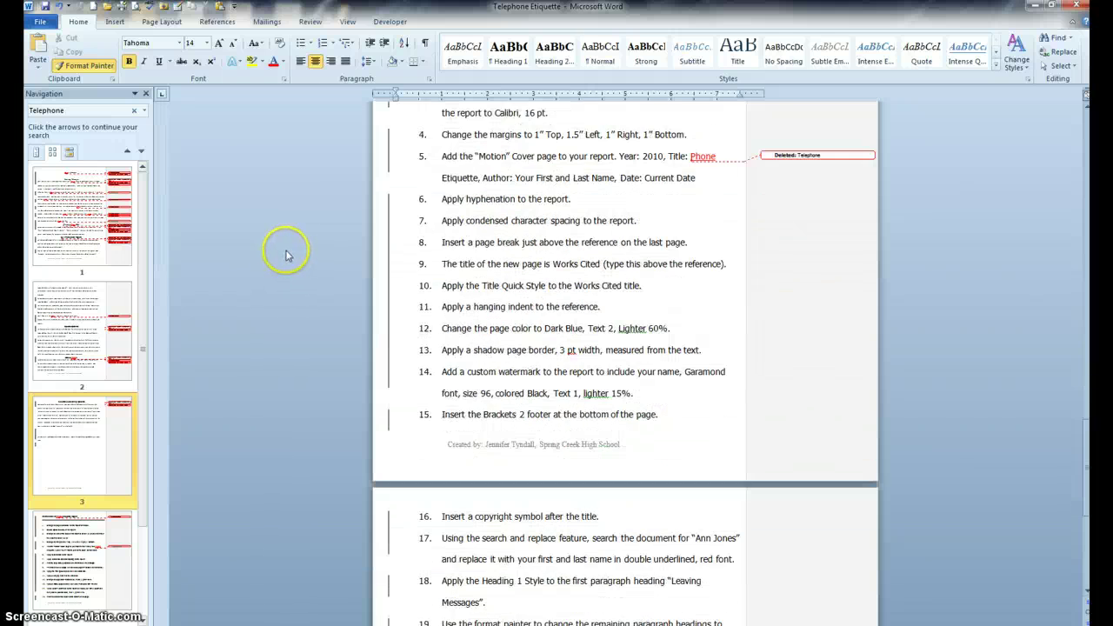
scroll(285, 250, "up", 6)
scroll(286, 250, "up", 7)
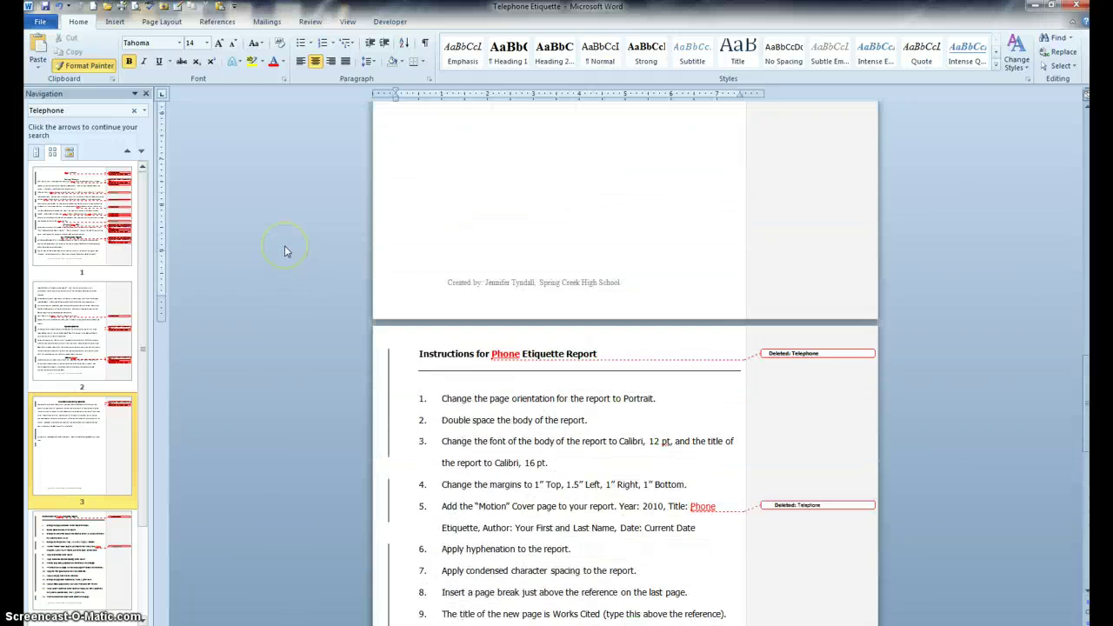
scroll(450, 362, "up", 10)
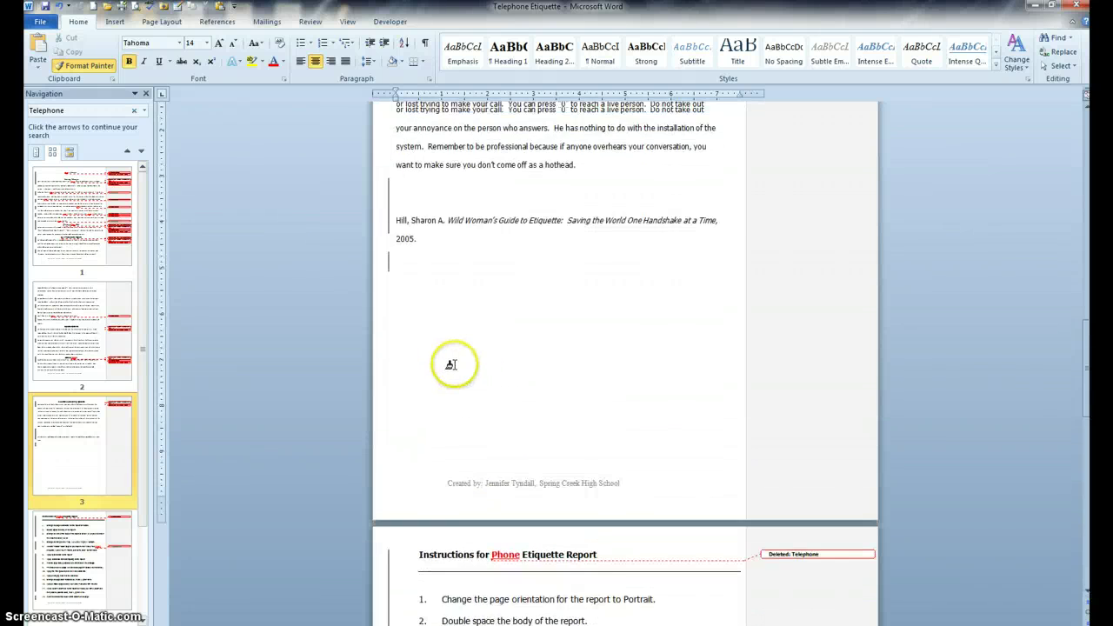
left_click(454, 379)
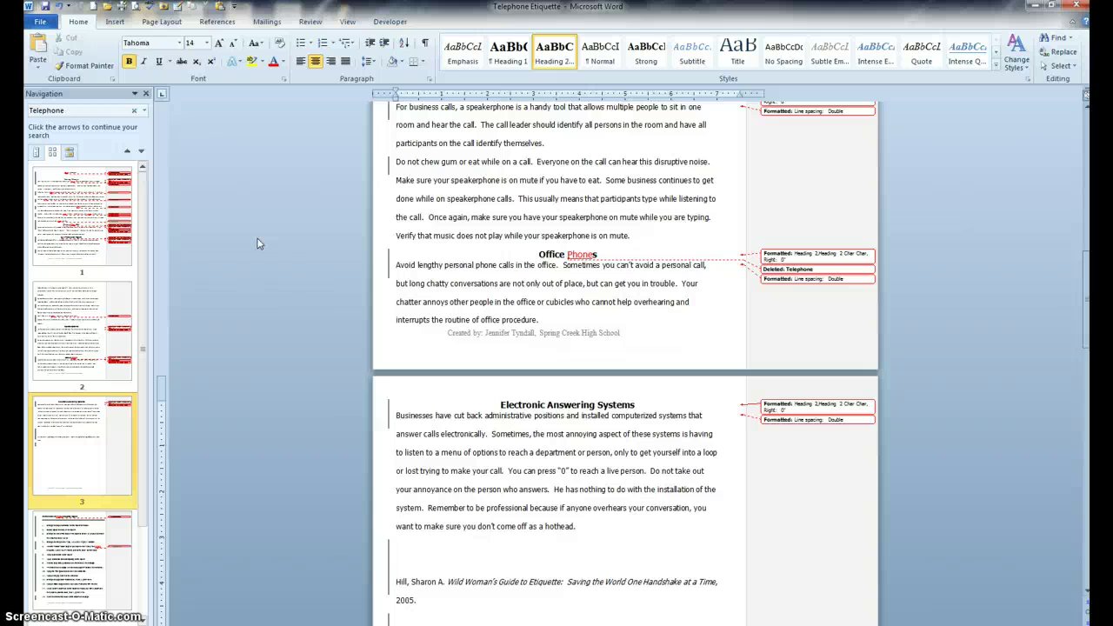
Set the font size of the "Phone Etiquette" title on the first page to 16 pt.
scroll(333, 266, "up", 2)
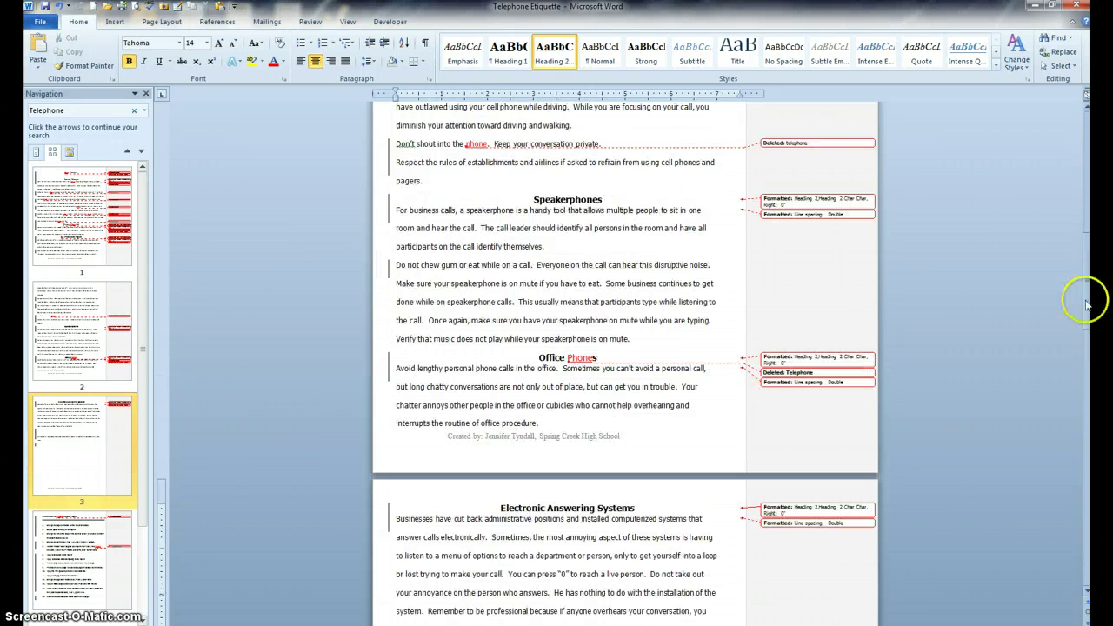
left_click_drag(1086, 286, 1084, 159)
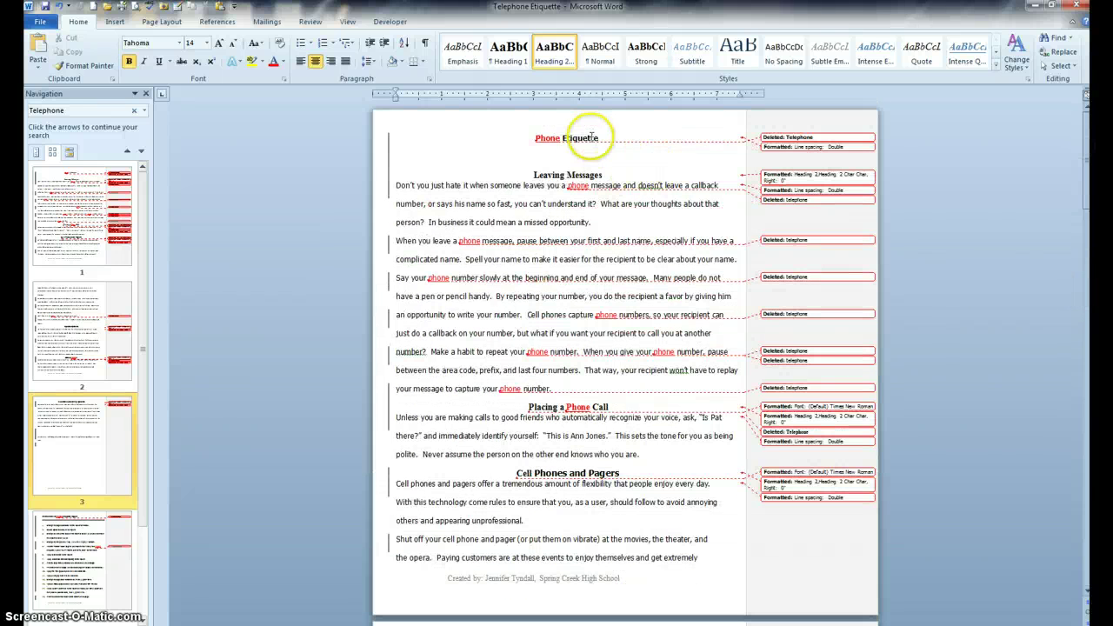
left_click_drag(599, 137, 540, 137)
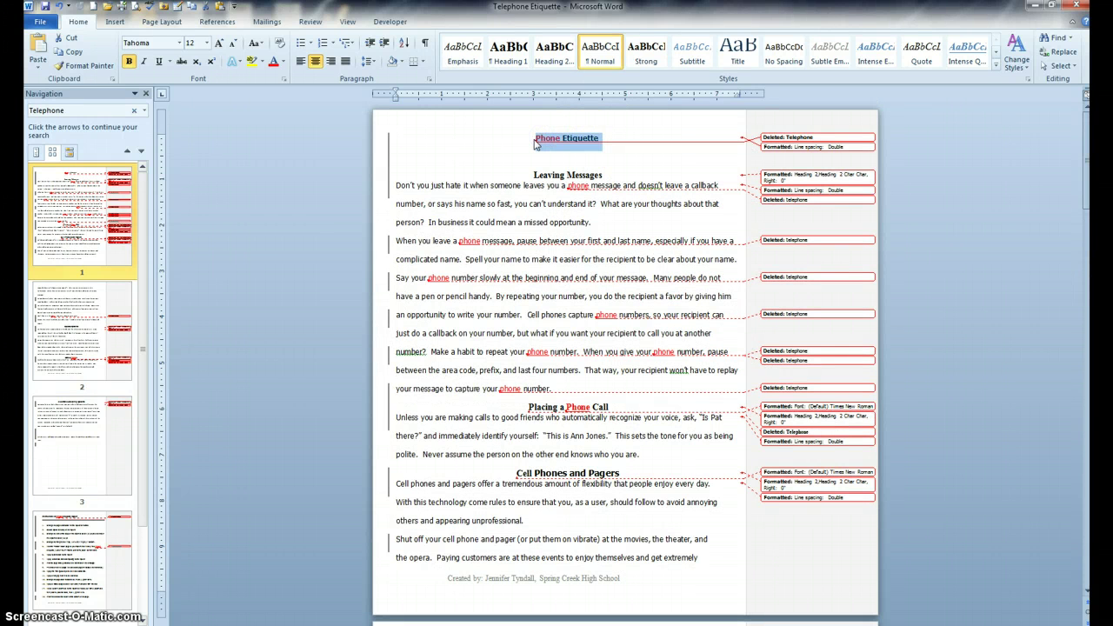
left_click(196, 45)
type("1")
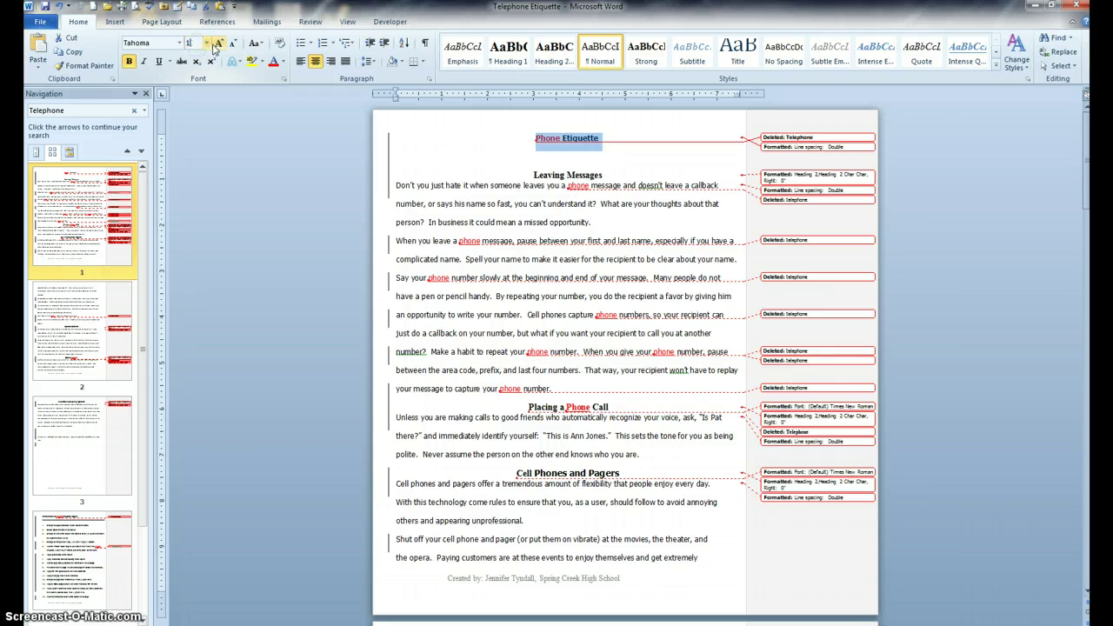
type("6")
key("Return")
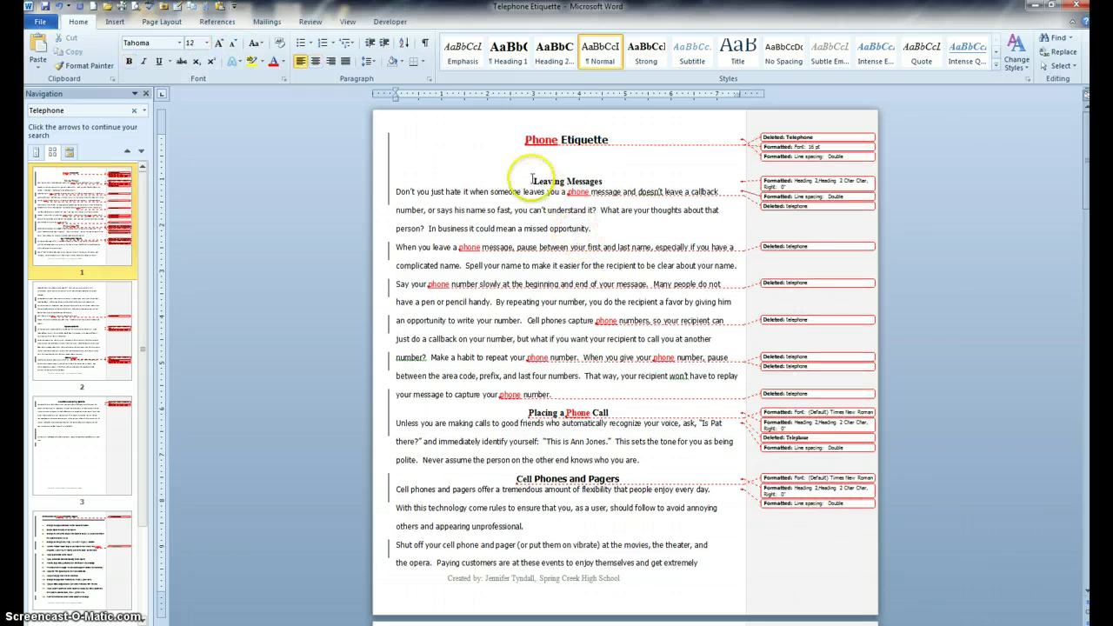
Format the report body from the "Leaving Messages" heading through the "Electronic Answering Systems" paragraph as Calibri (Body), 12 pt.
left_click_drag(532, 180, 718, 116)
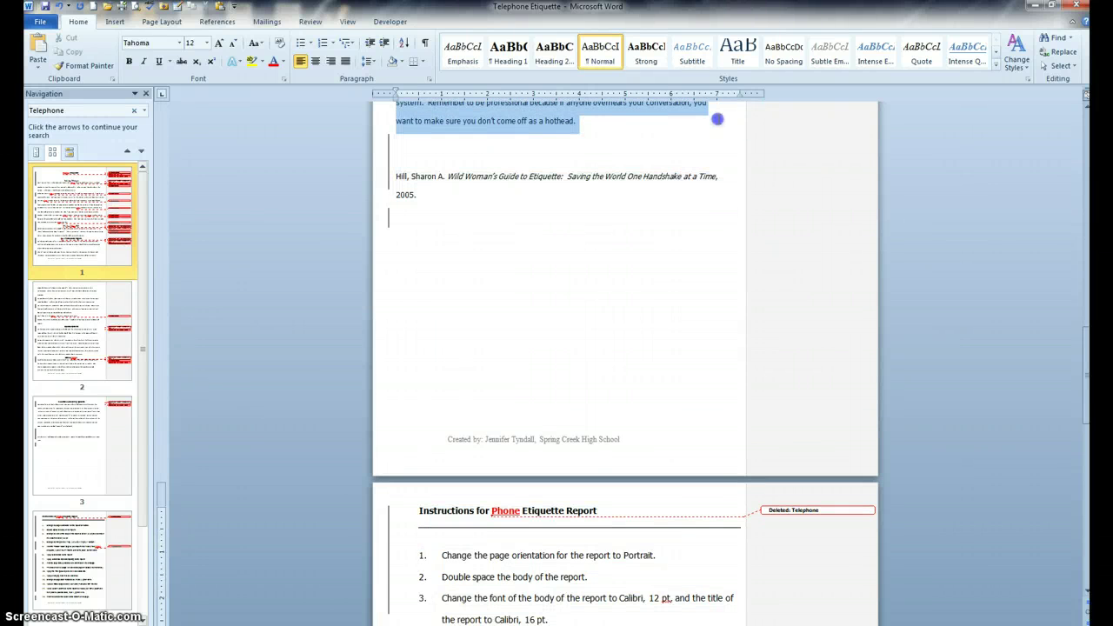
scroll(670, 191, "up", 2)
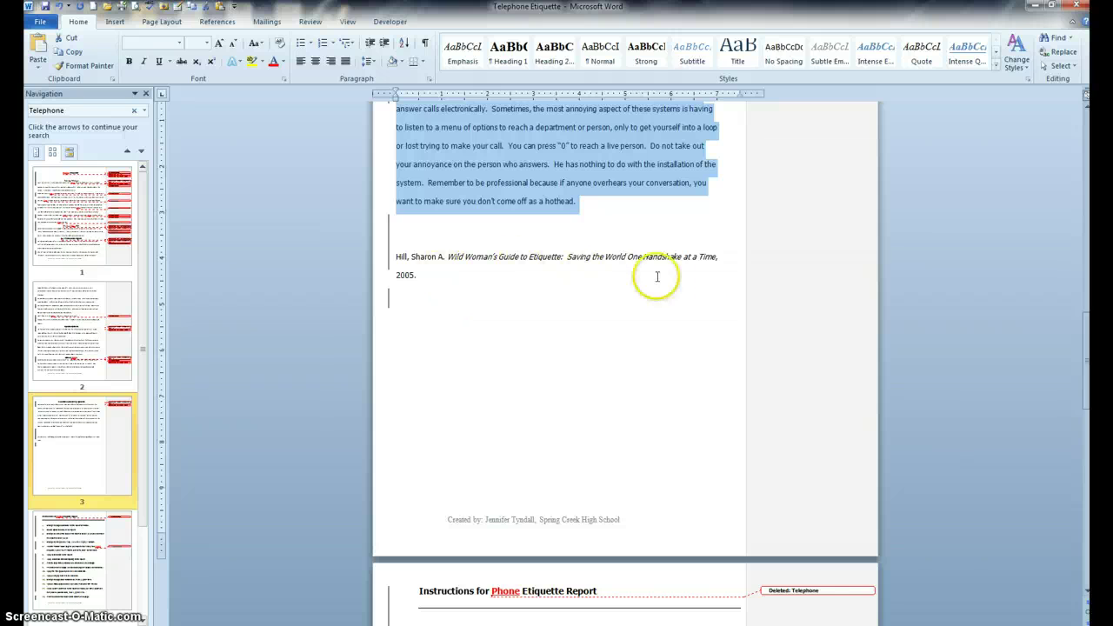
scroll(503, 314, "up", 4)
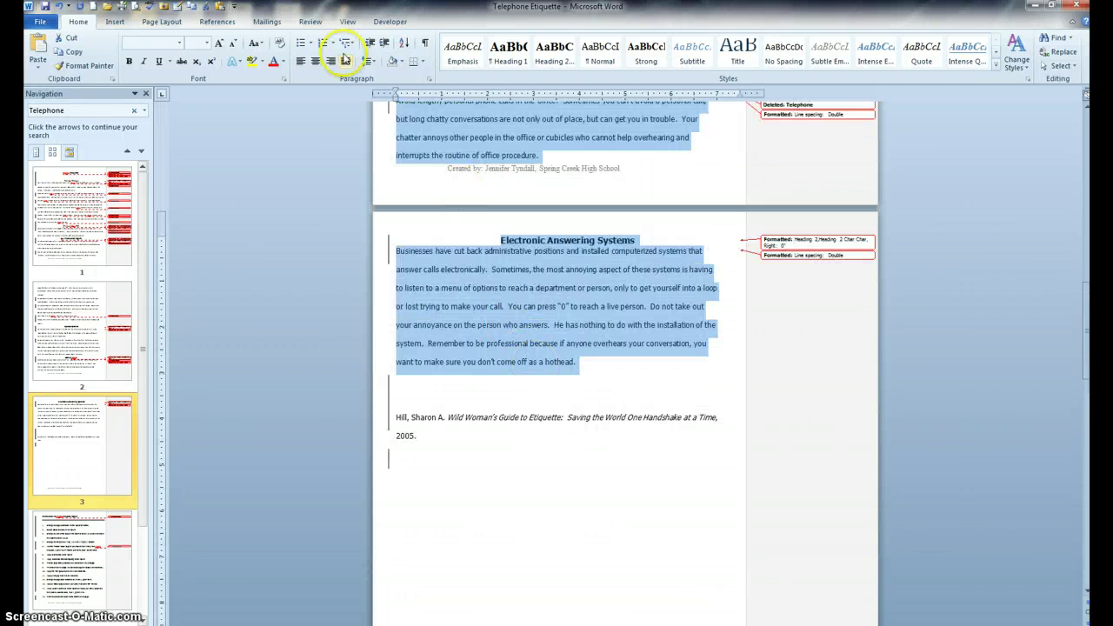
left_click(189, 43)
type("12")
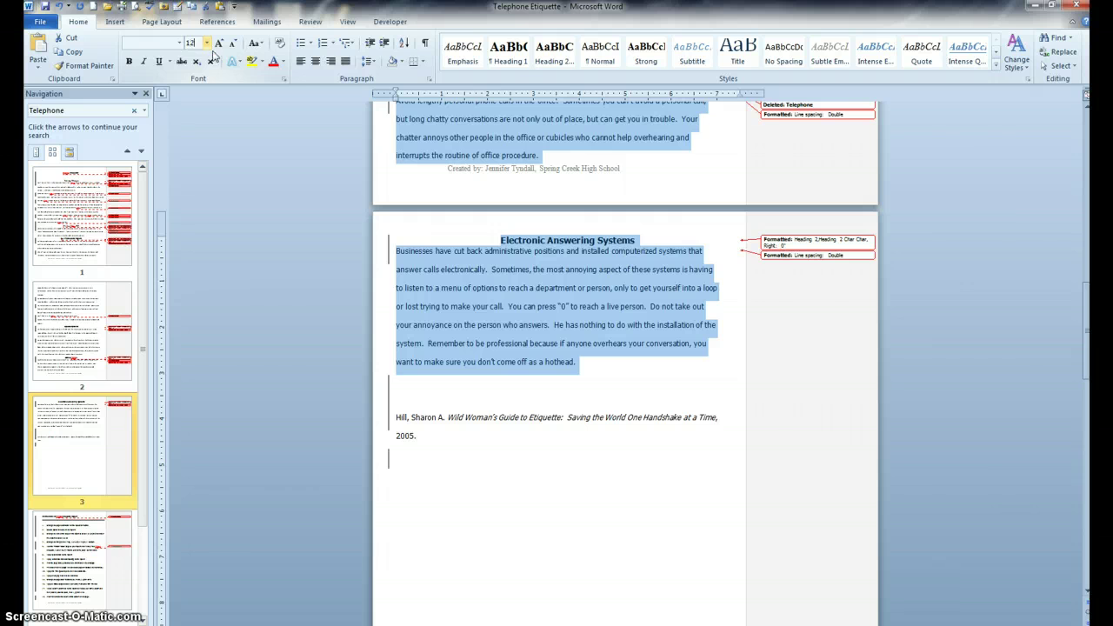
left_click(180, 45)
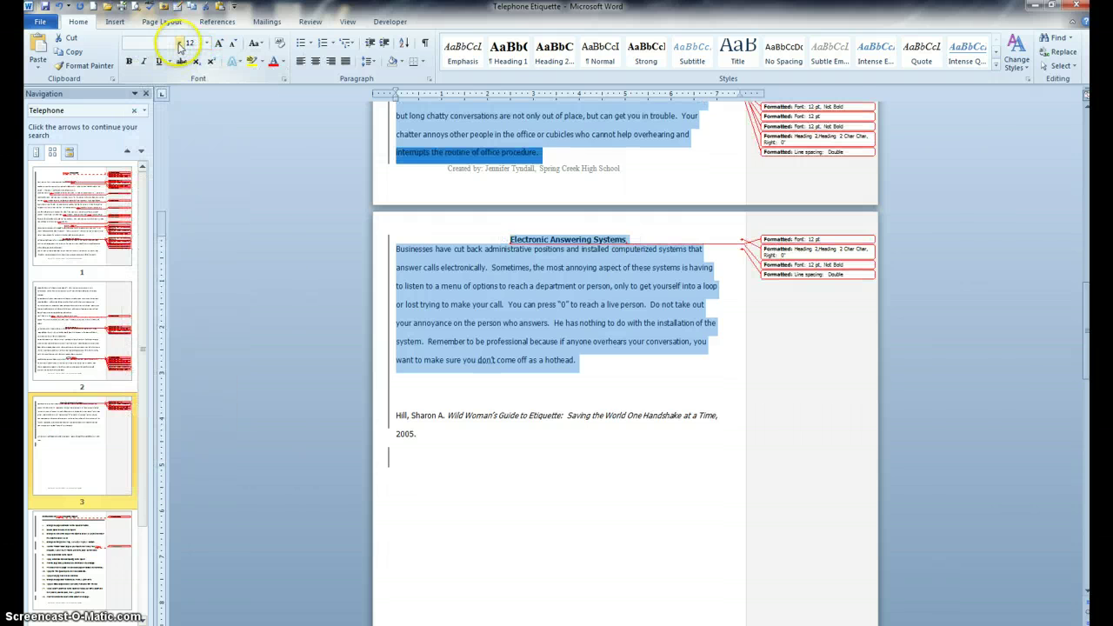
left_click(180, 45)
left_click(163, 75)
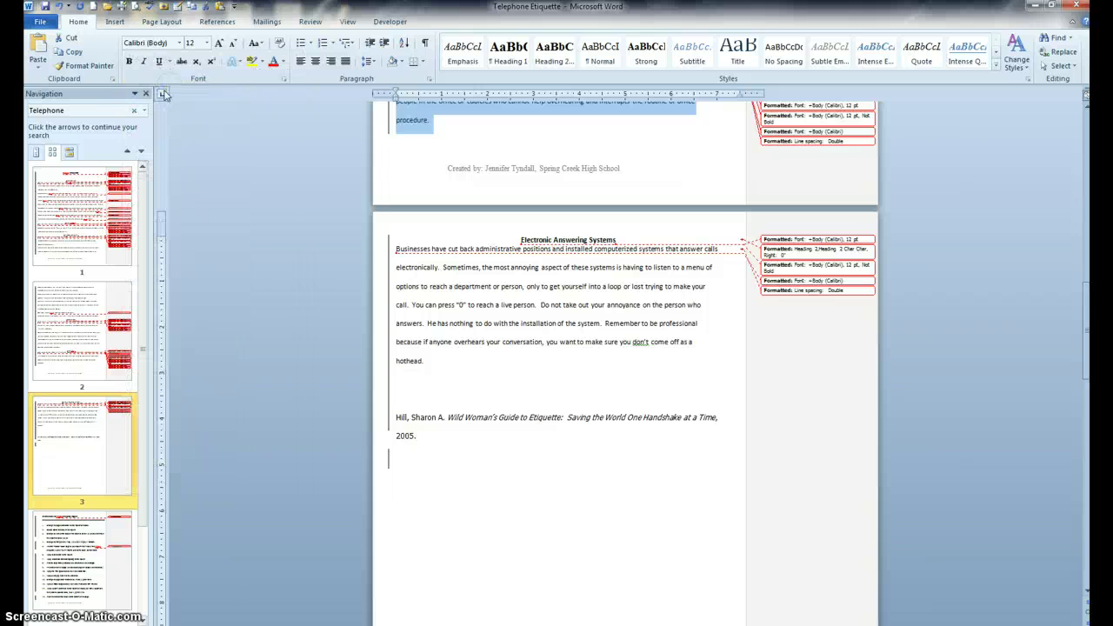
left_click(455, 385)
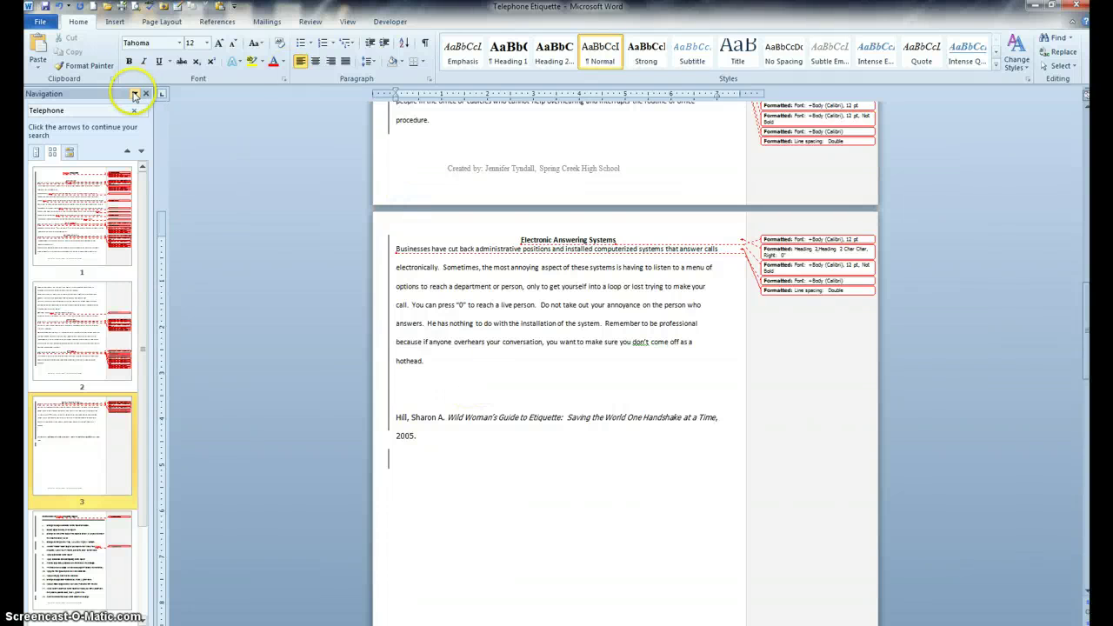
Set custom margins for the whole document: 1" top, bottom and right, and 1.5" left.
left_click(166, 22)
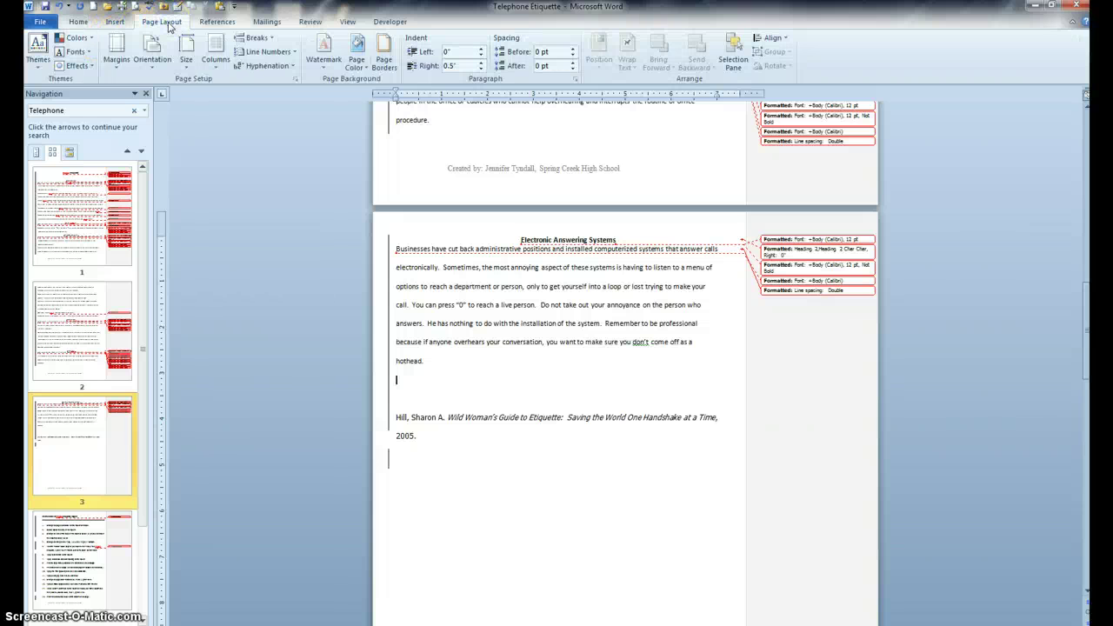
left_click(118, 68)
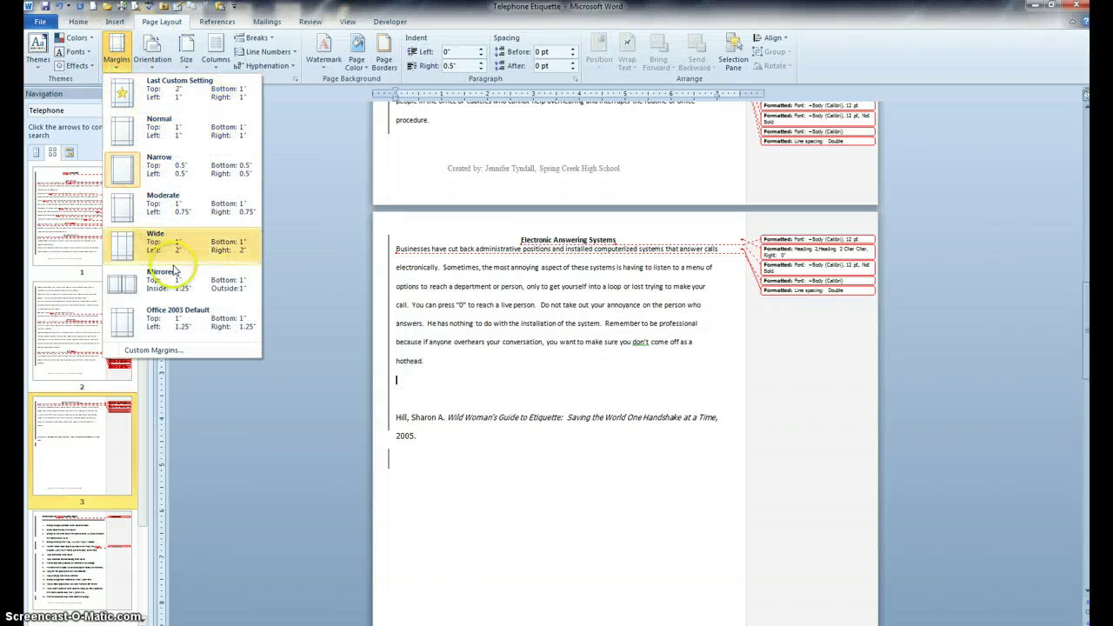
left_click(167, 350)
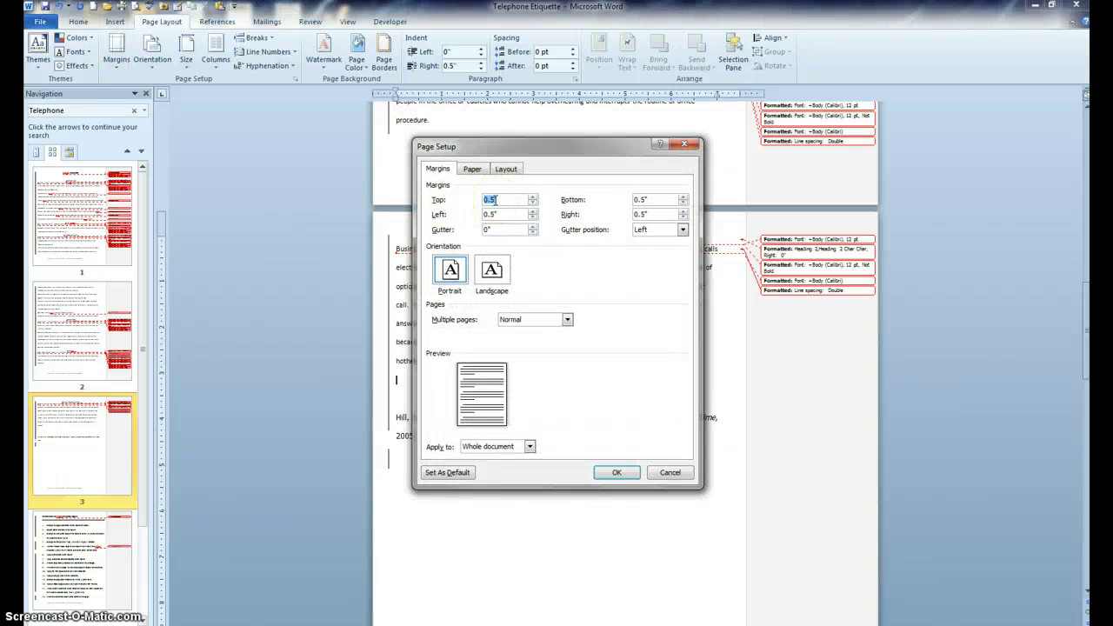
left_click(501, 200)
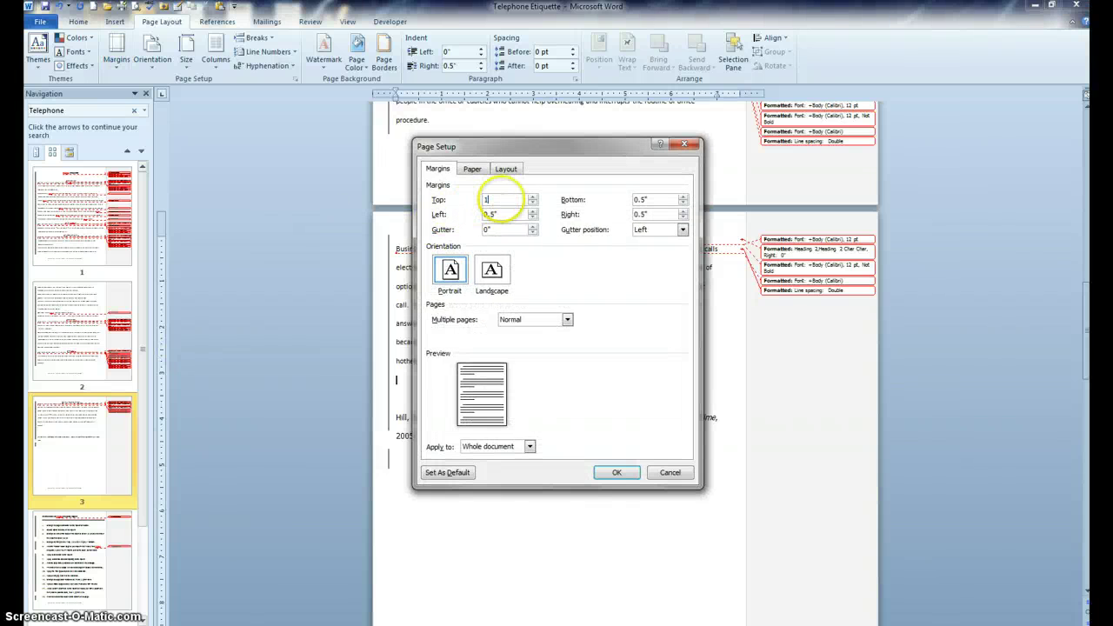
double_click(647, 200)
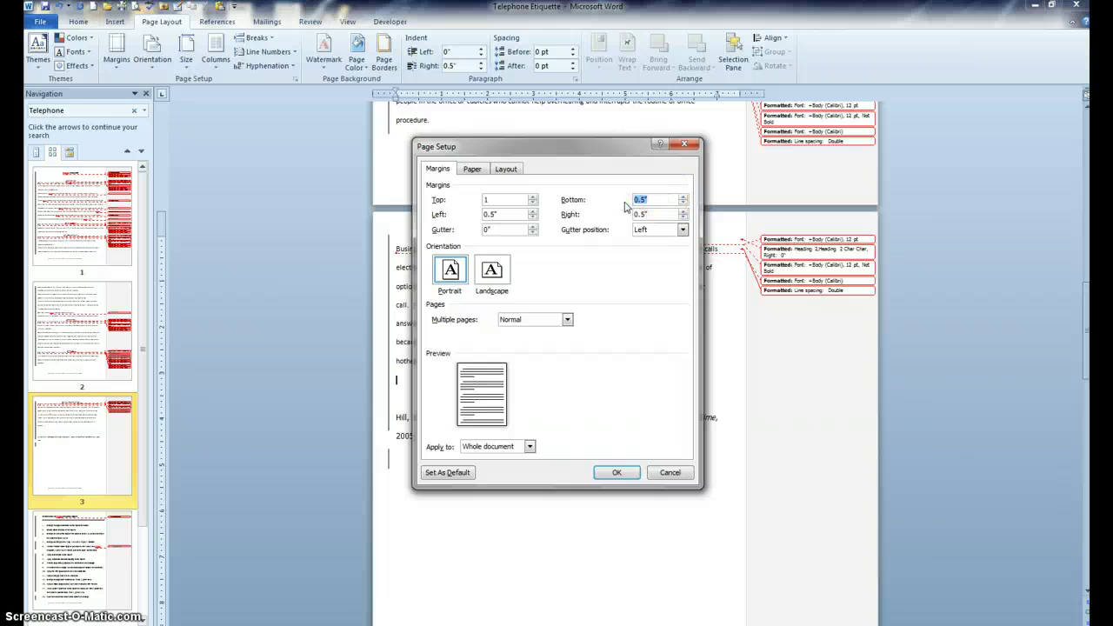
double_click(489, 214)
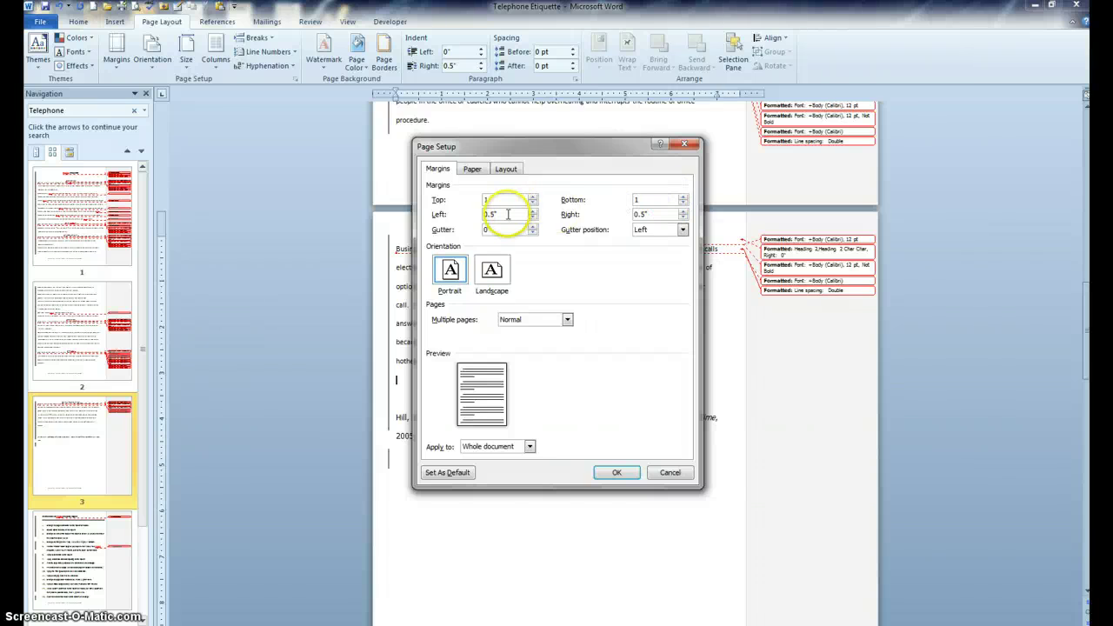
double_click(487, 216)
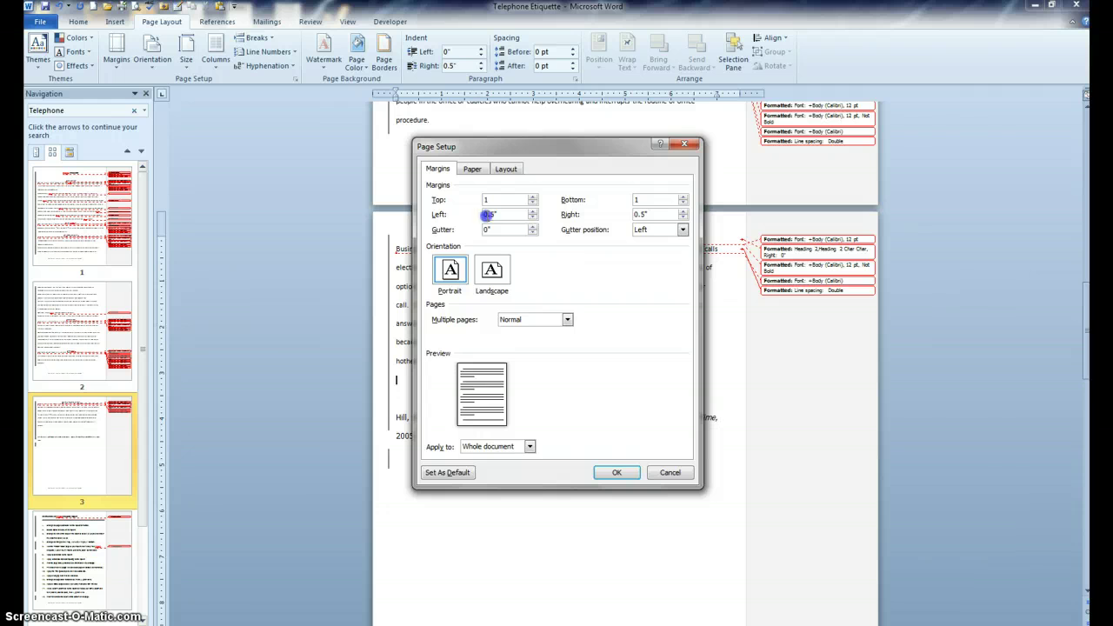
double_click(488, 215)
type("1")
double_click(648, 214)
type("1")
left_click(613, 472)
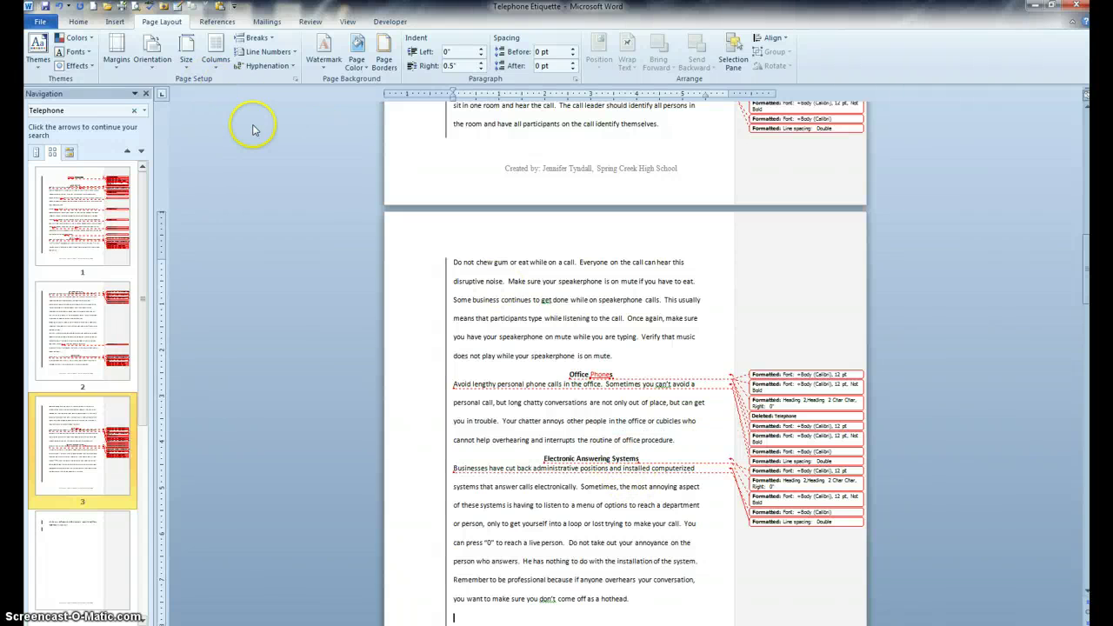
Insert the built-in Motion cover page and set its year to 2011.
left_click(116, 23)
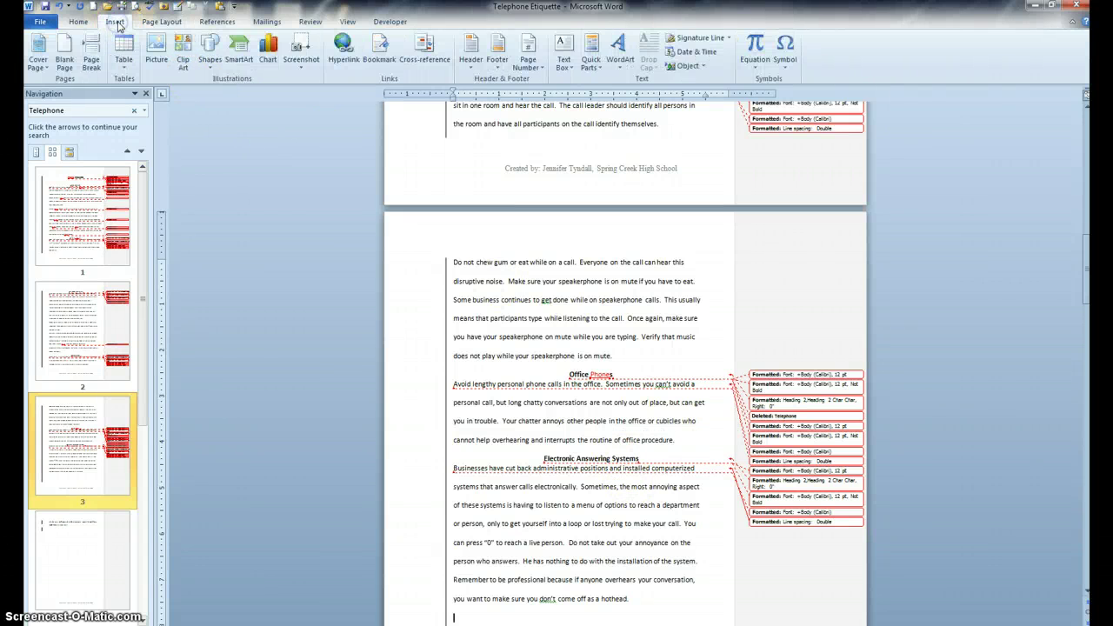
left_click(38, 54)
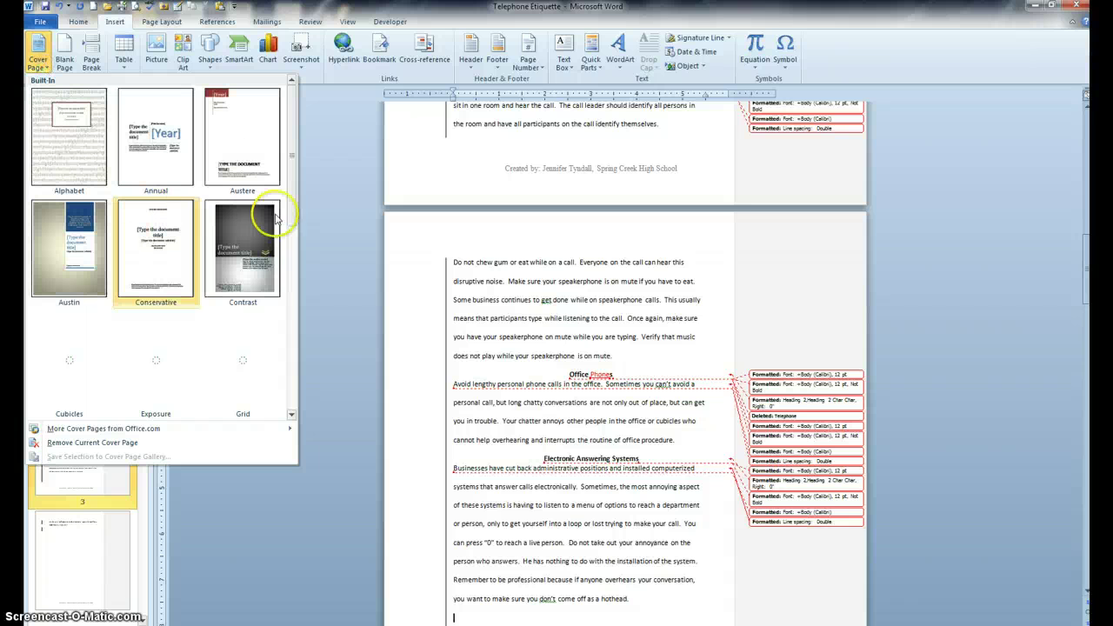
left_click_drag(291, 190, 295, 298)
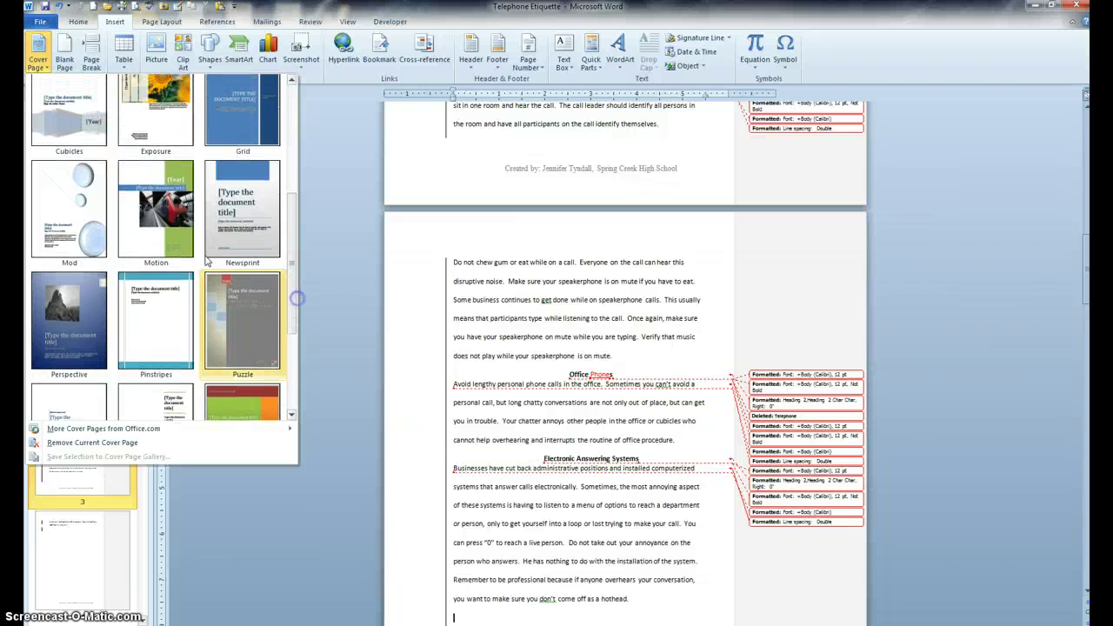
left_click(163, 218)
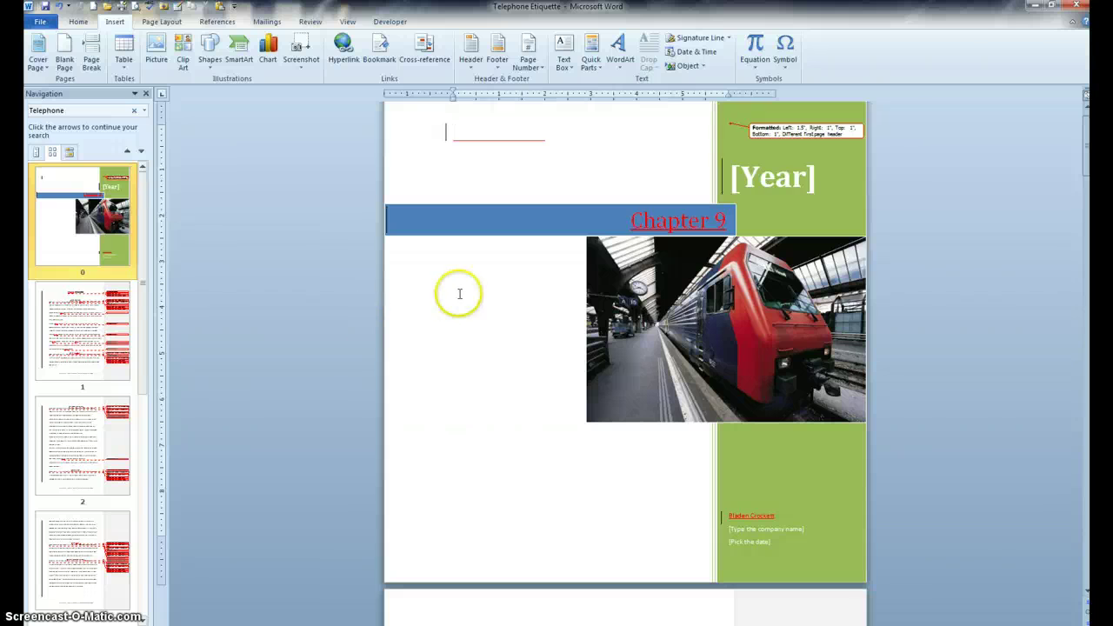
left_click(782, 180)
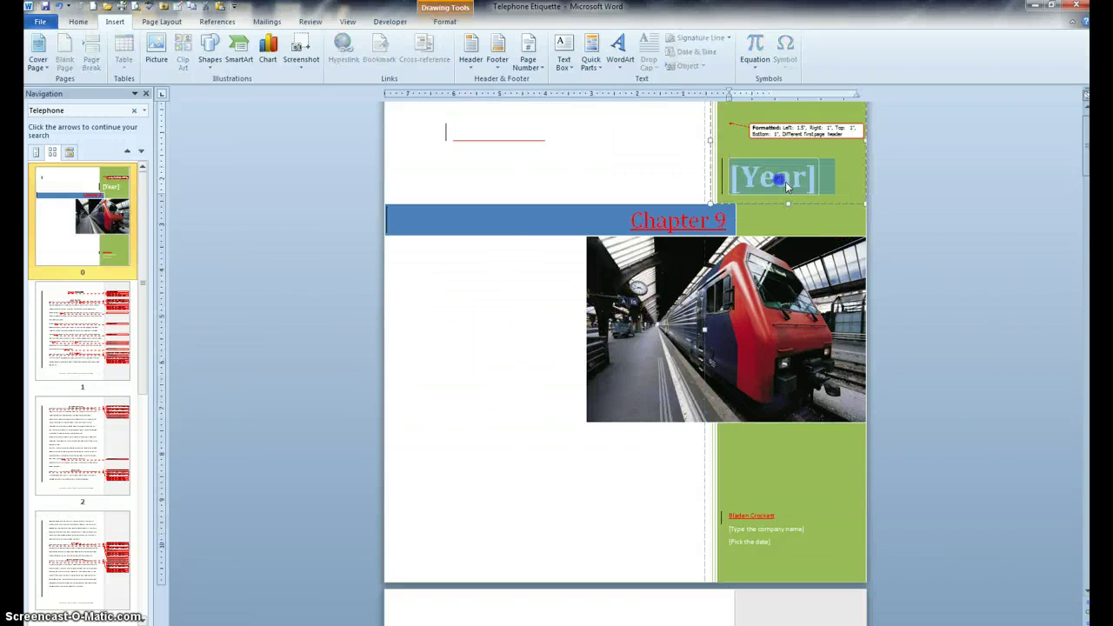
type("2011")
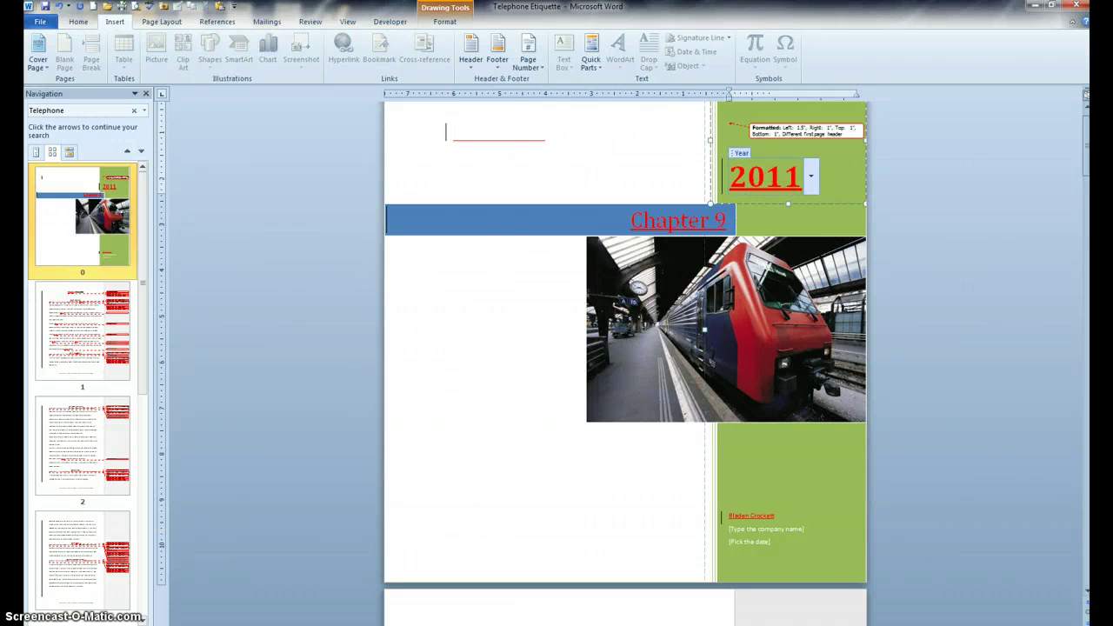
left_click(711, 221)
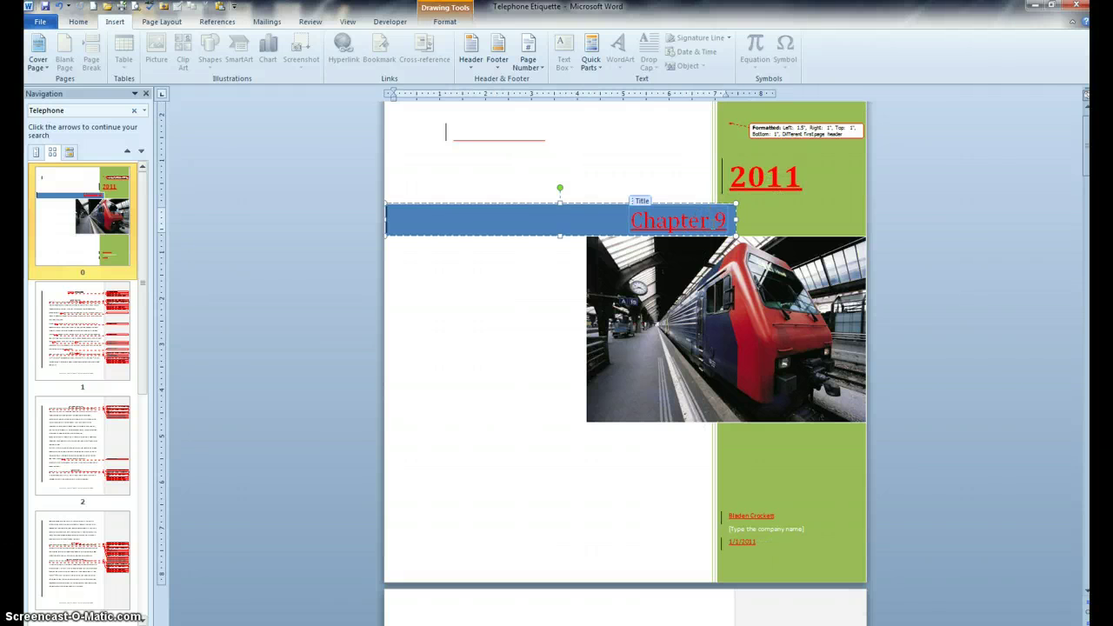
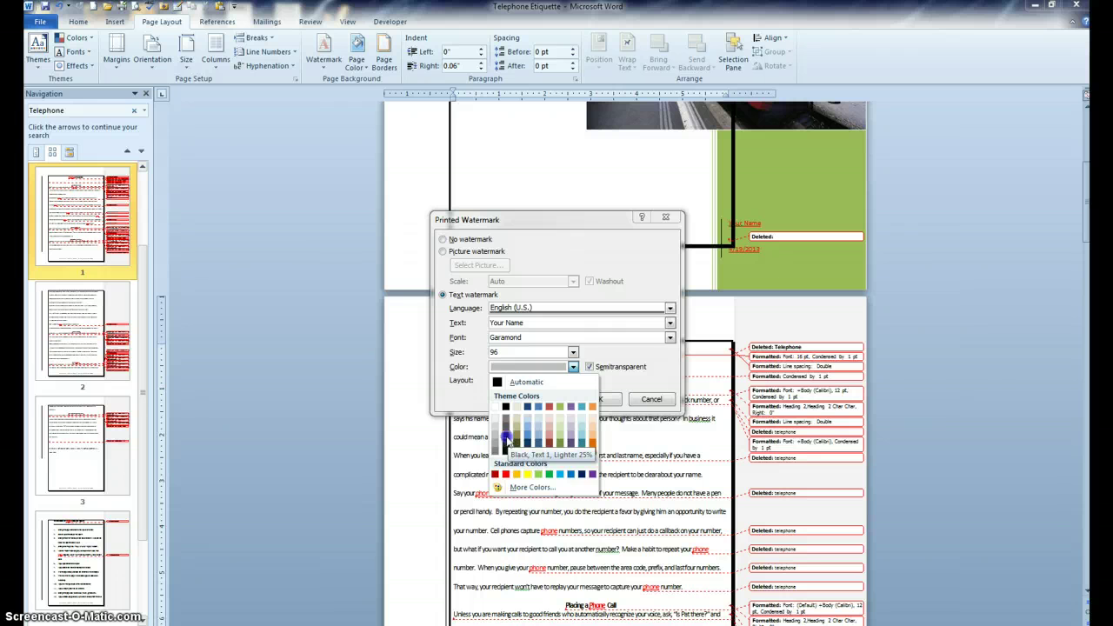
Apply the "Your Name" text watermark with the color Black, Text 1, Lighter 15% and a horizontal layout.
left_click(505, 437)
left_click(522, 369)
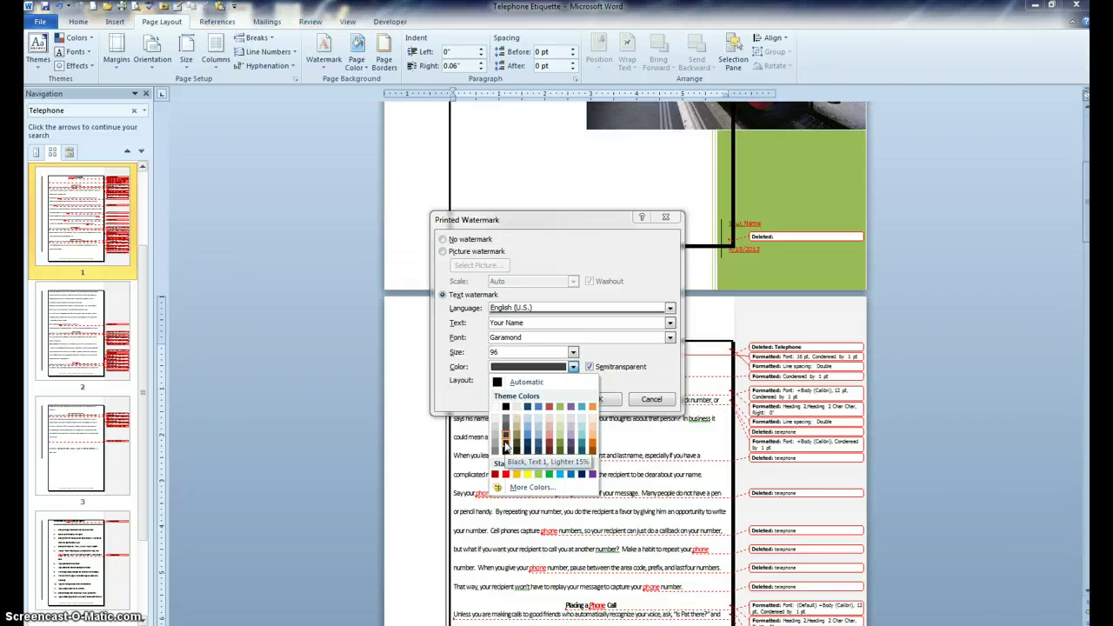
left_click(505, 445)
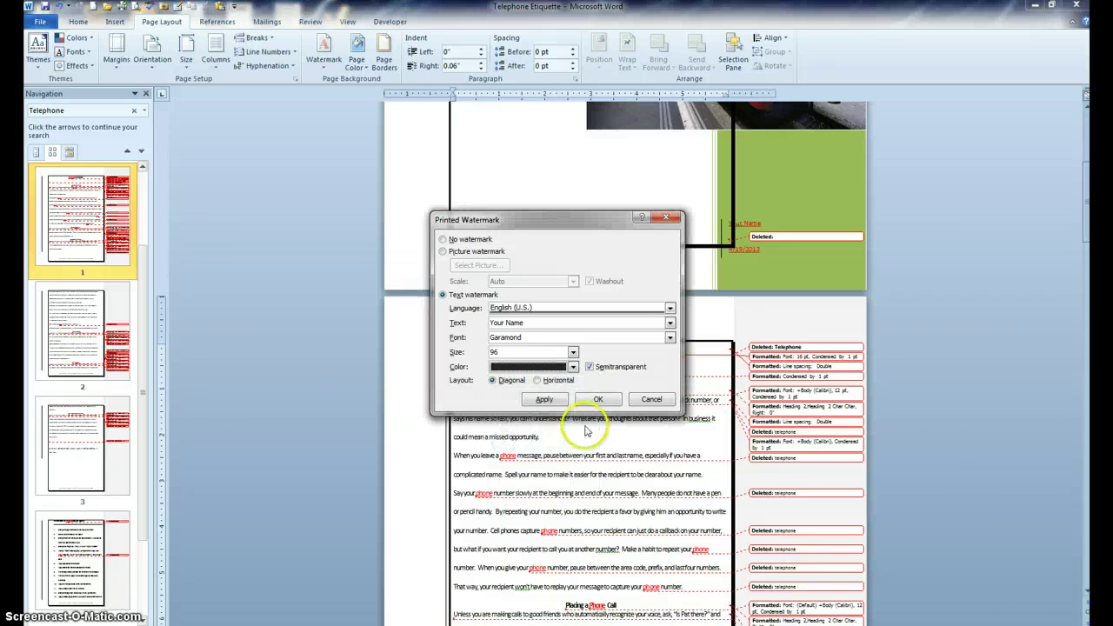
left_click(537, 379)
left_click(544, 400)
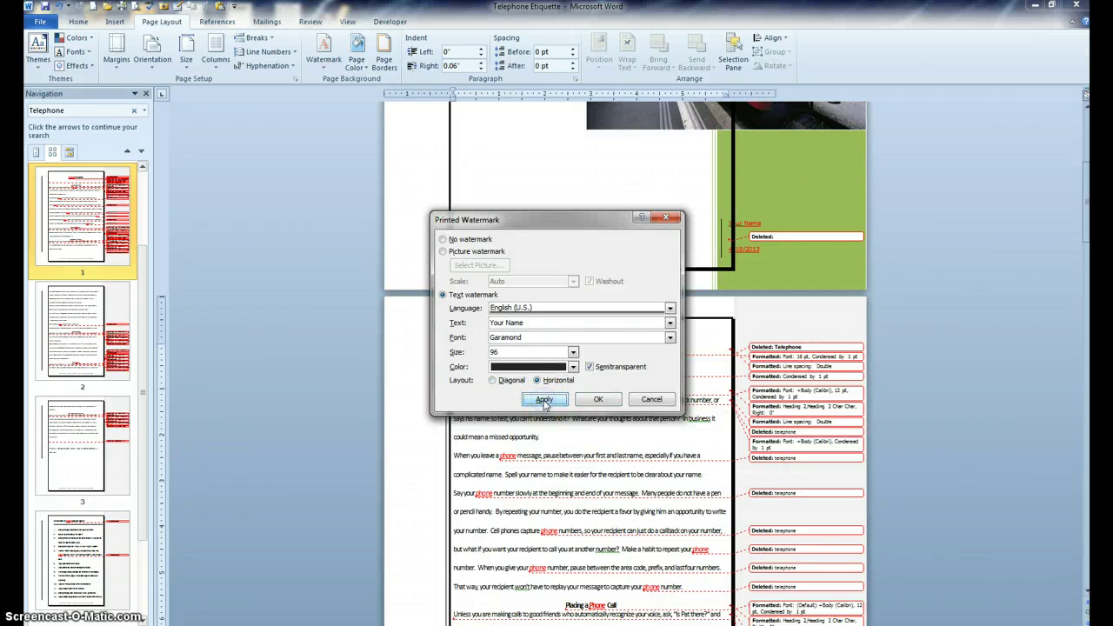
left_click(651, 399)
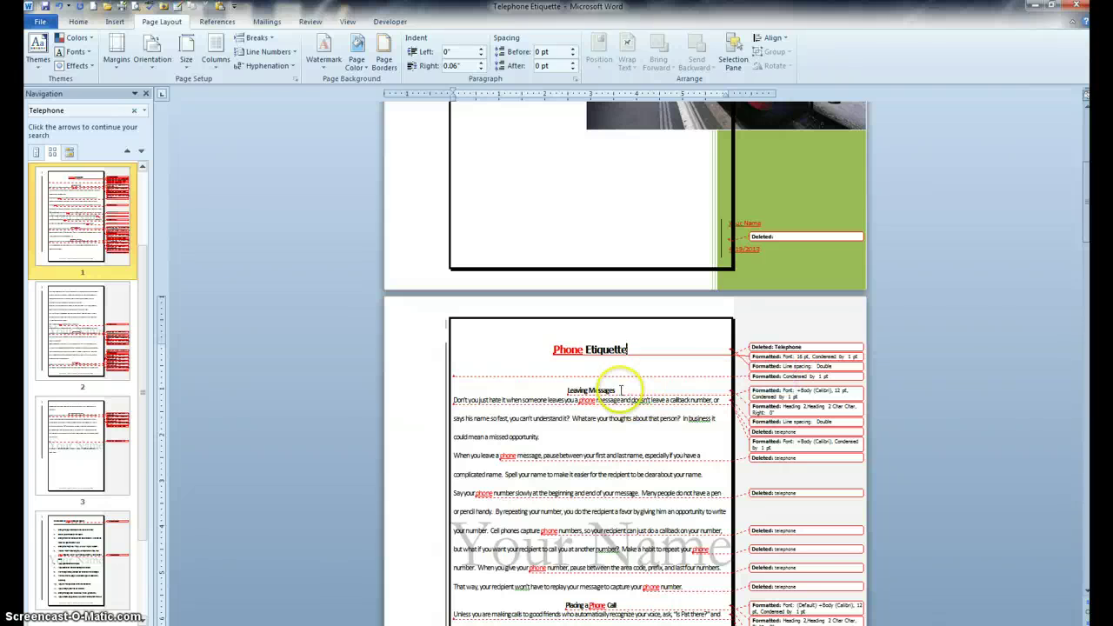
Search the document for "cell phones and pagers".
scroll(613, 397, "down", 1)
left_click(82, 110)
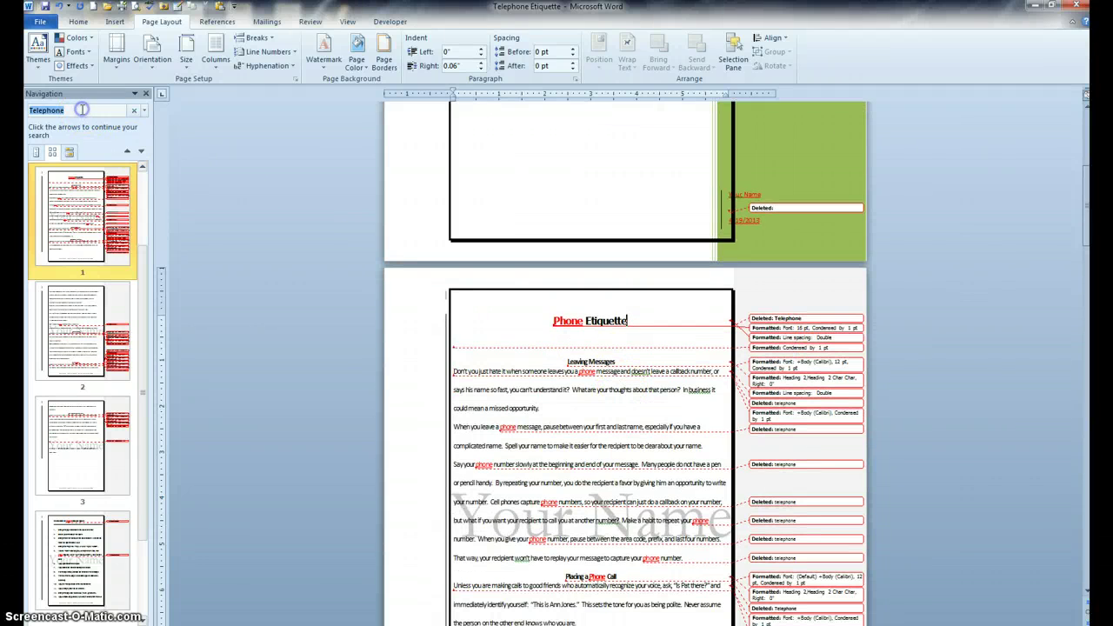
type("cell")
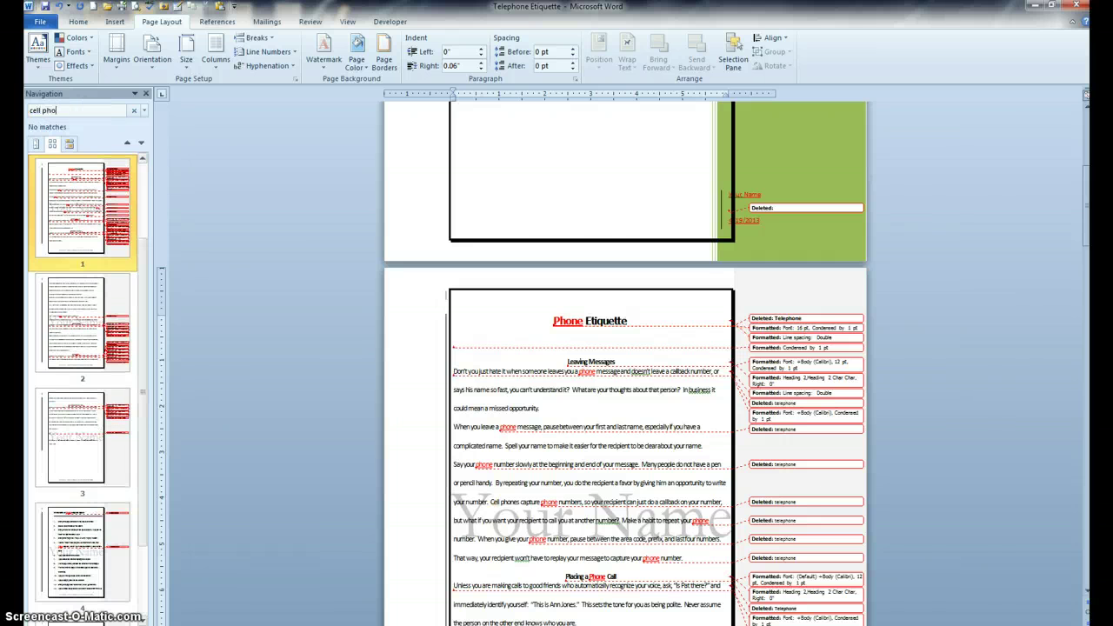
type(" phones and p")
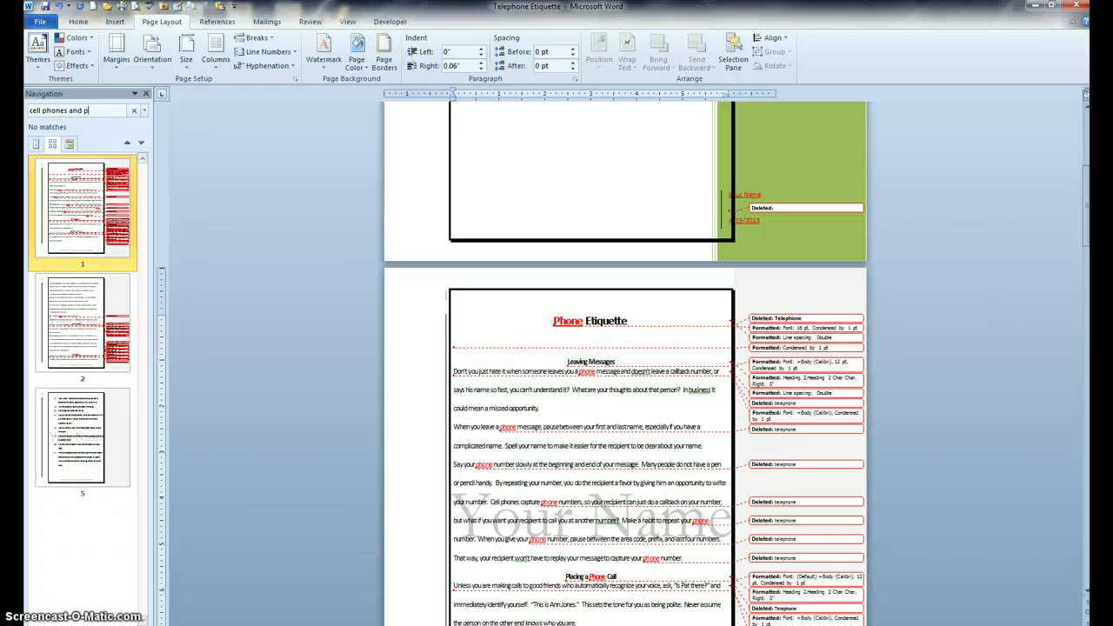
type("age")
type("e")
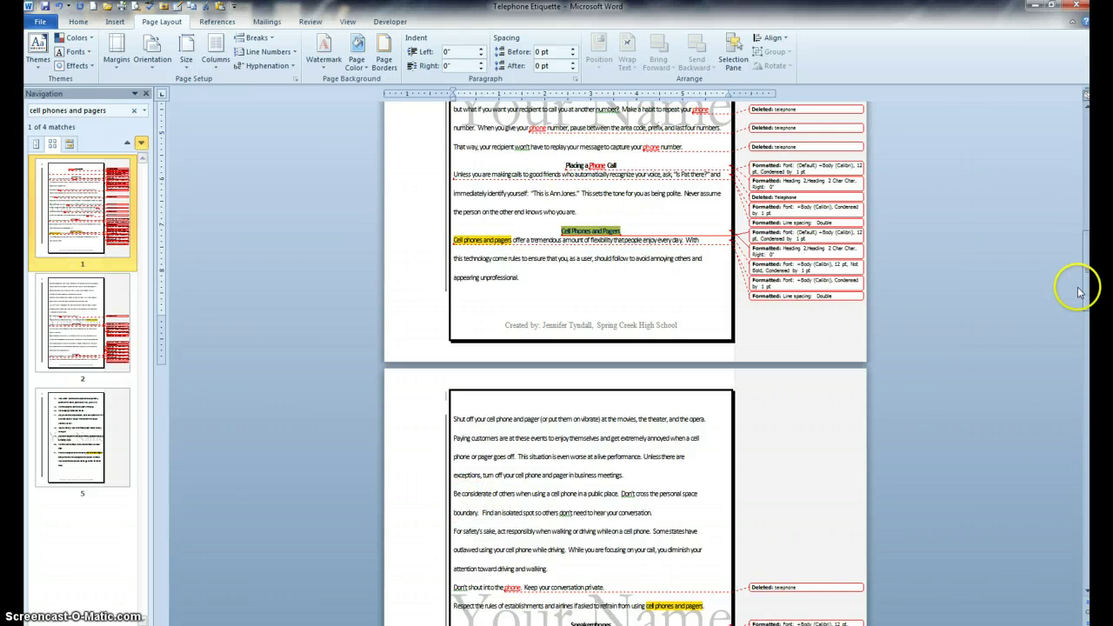
Apply checkmark bullets to the Cell Phones and Pagers paragraphs from "Shut off your cell phone" through "Respect the rules of establishments".
left_click_drag(1077, 292, 1080, 299)
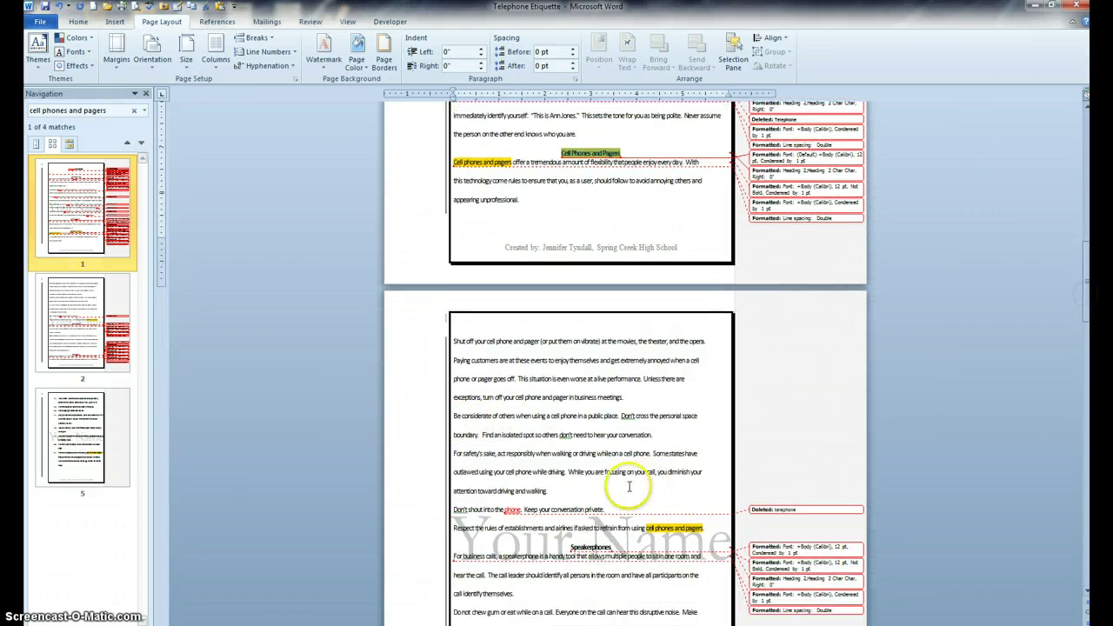
left_click(476, 350)
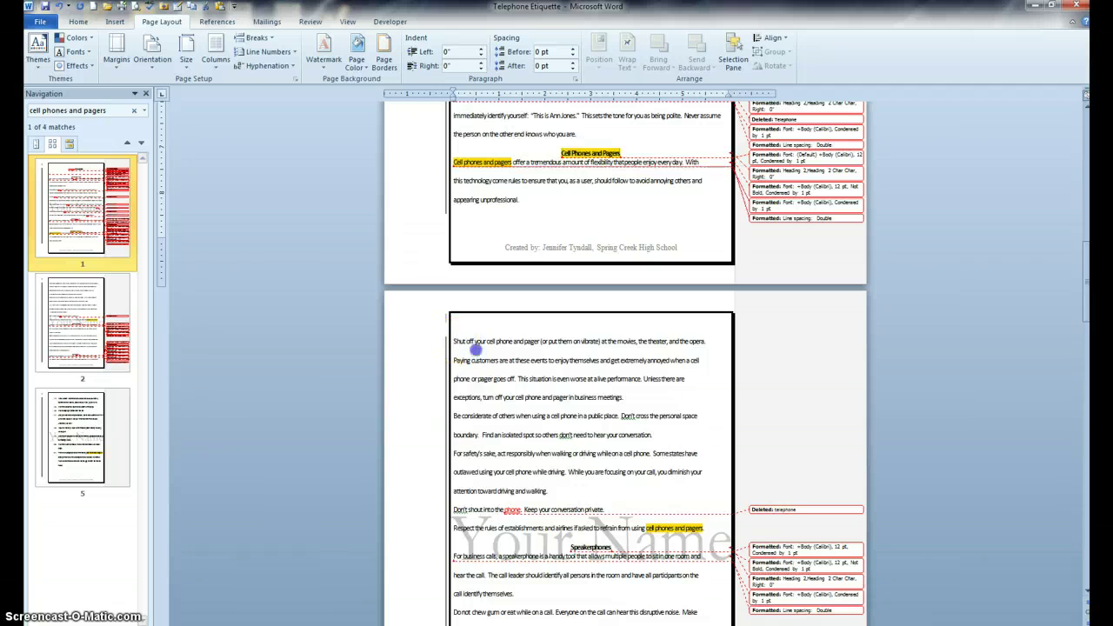
left_click_drag(475, 349, 704, 528)
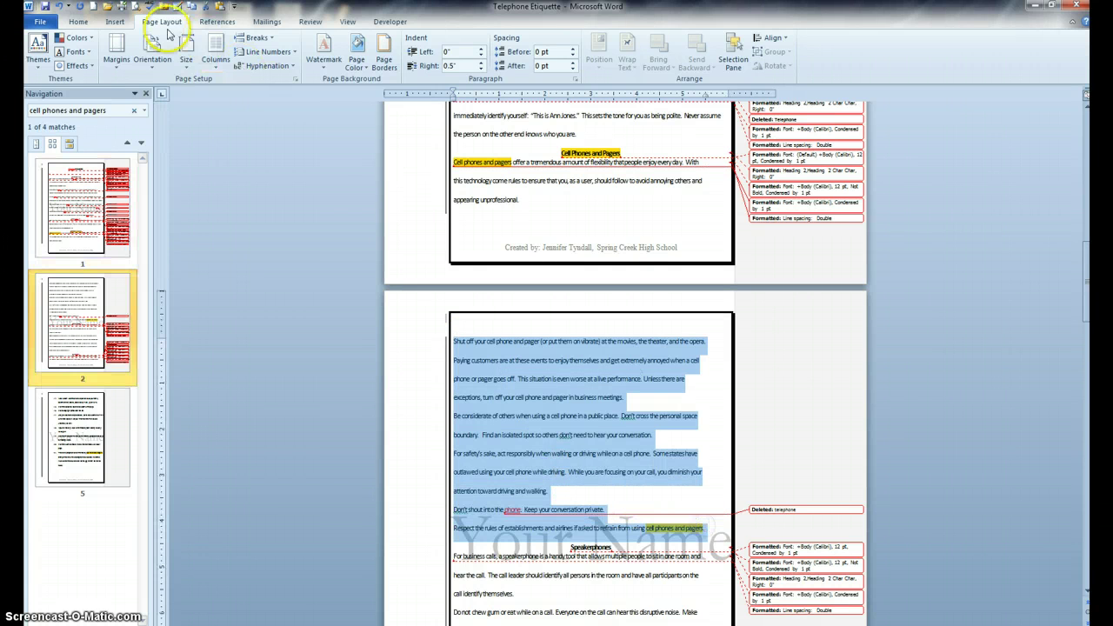
left_click(77, 21)
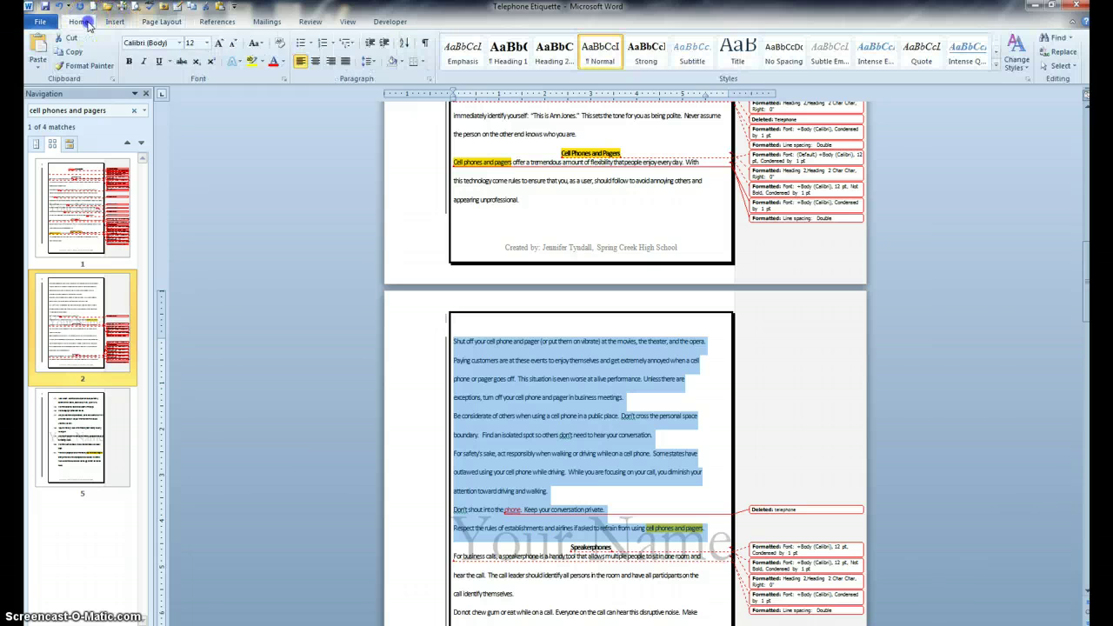
left_click(308, 43)
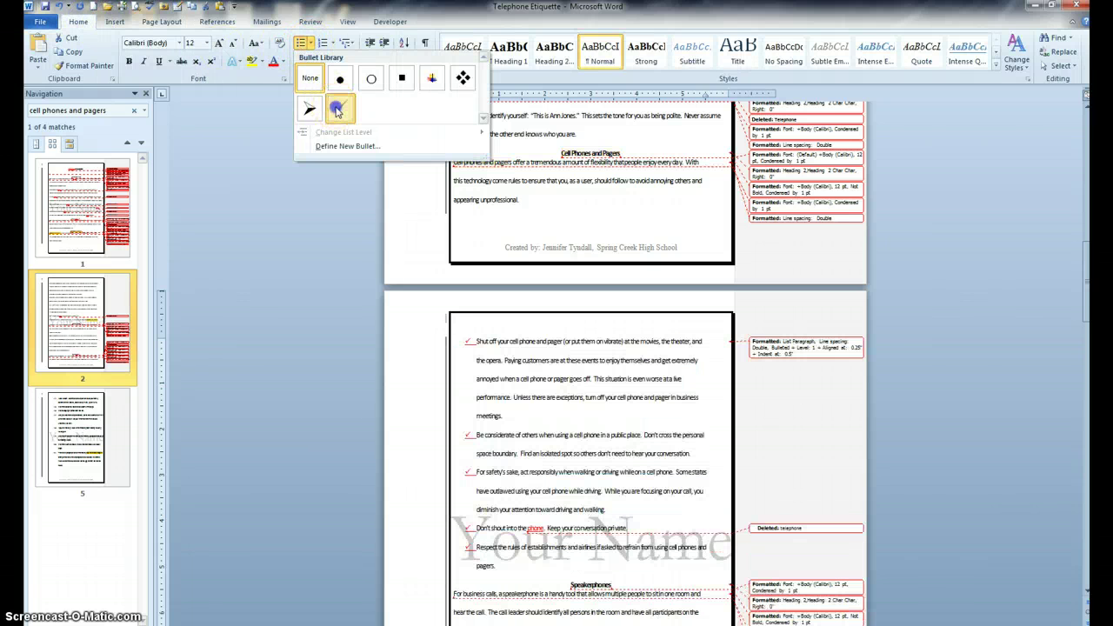
left_click(337, 109)
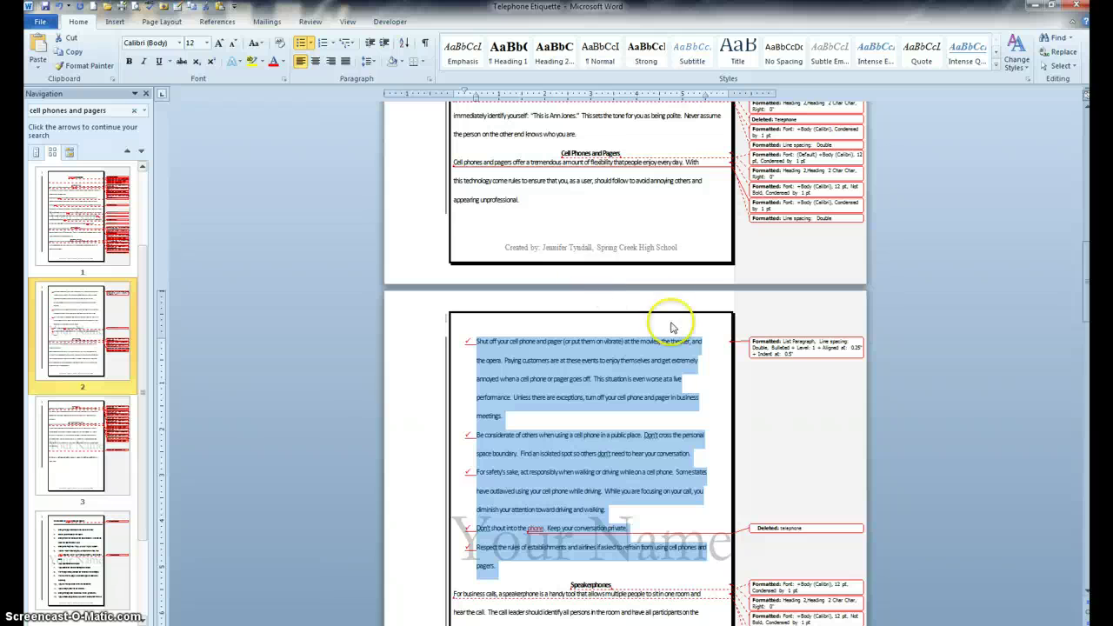
Search the document for the word "installed".
left_click(109, 114)
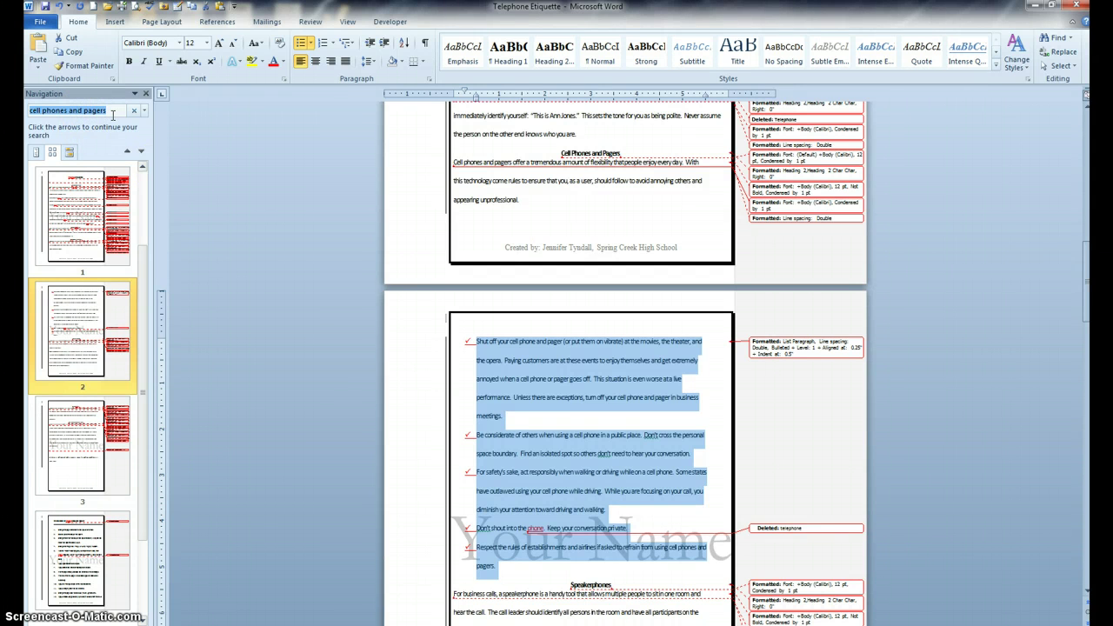
type("inst")
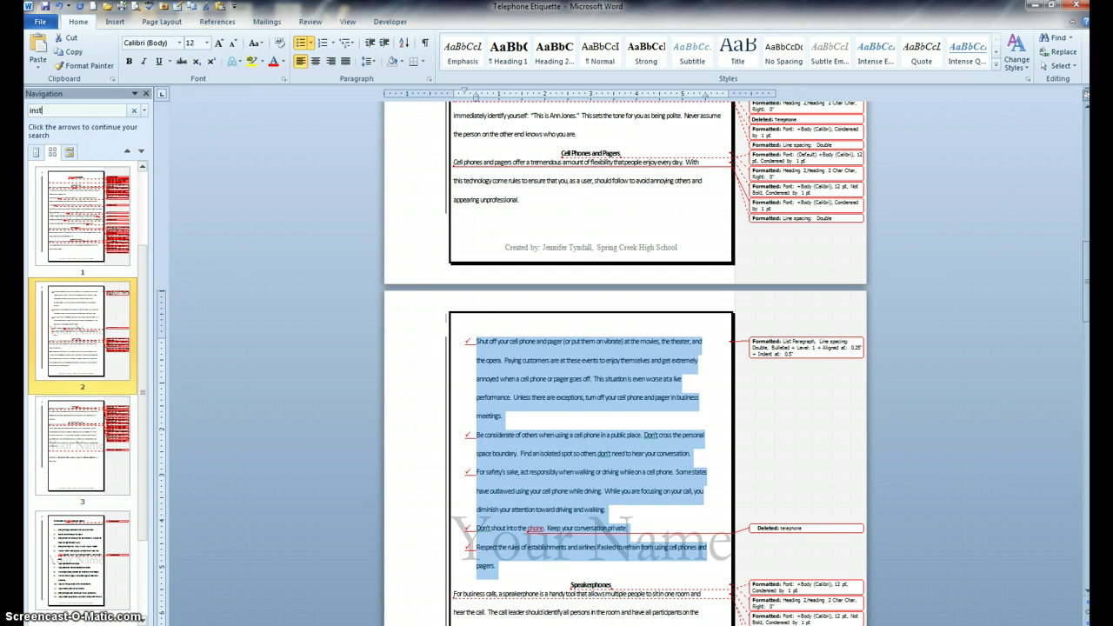
type("alled")
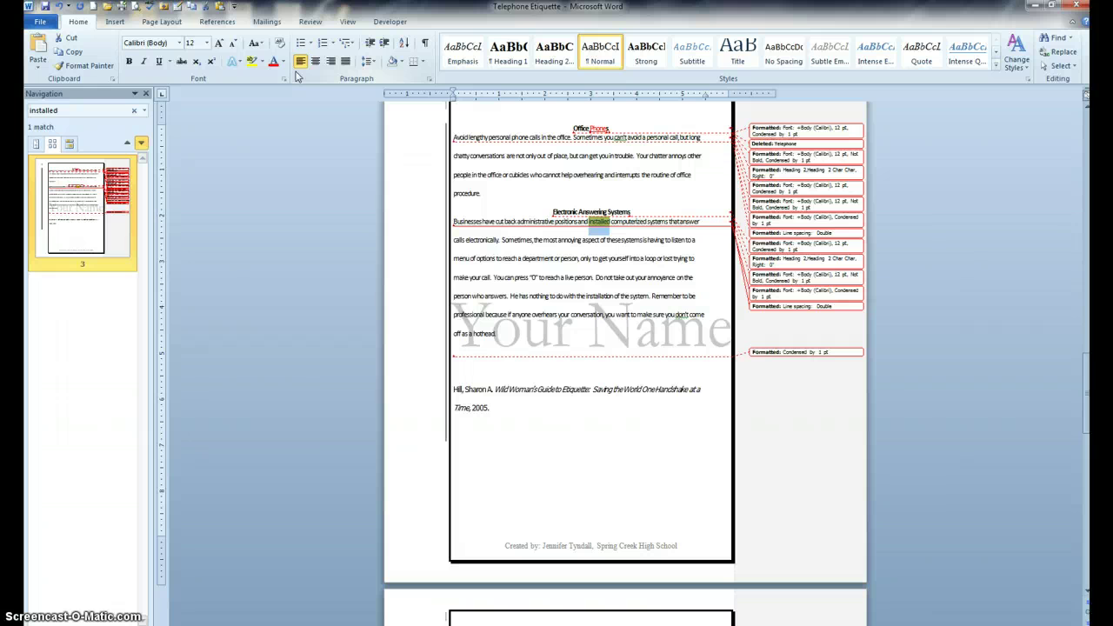
Replace "installed" in the Electronic Answering Systems paragraph with the thesaurus synonym "fixed" and close the research results.
left_click(233, 22)
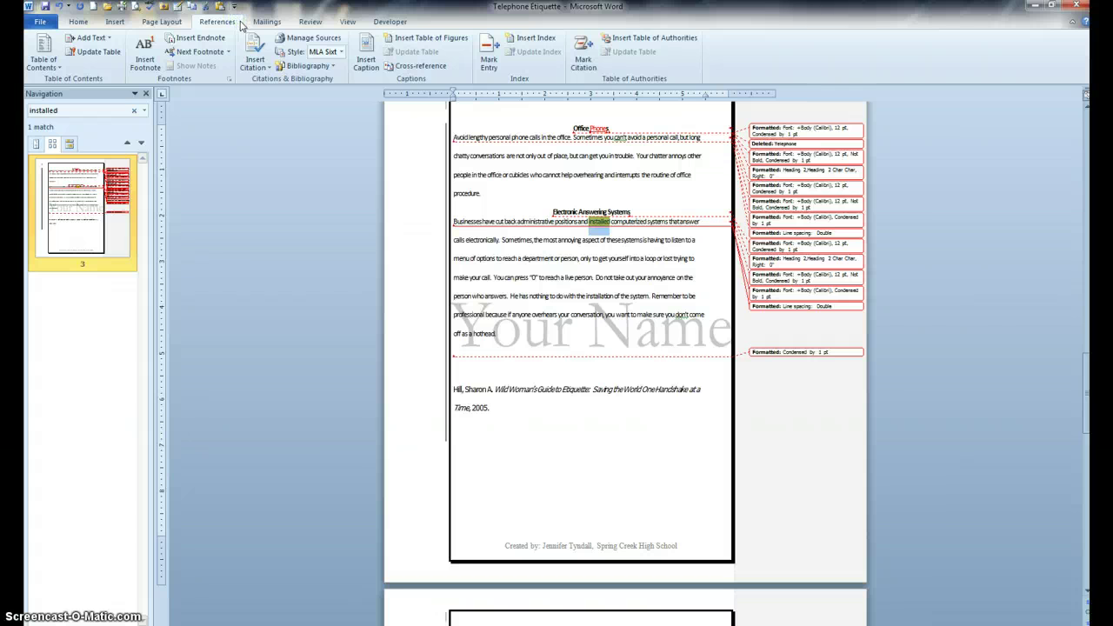
left_click(266, 21)
left_click(309, 22)
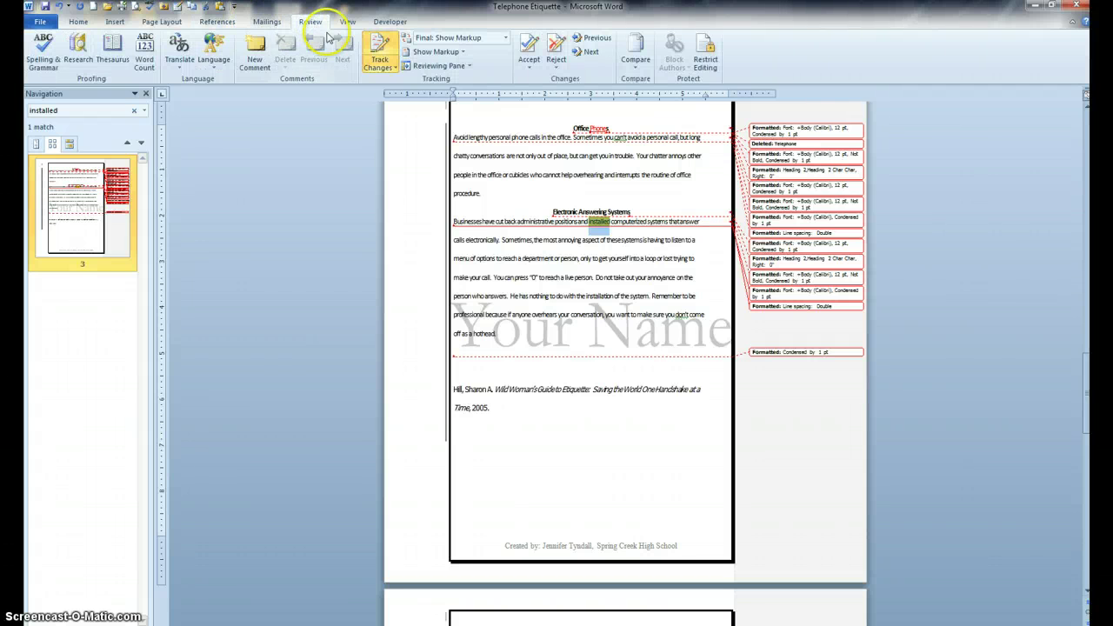
left_click(113, 54)
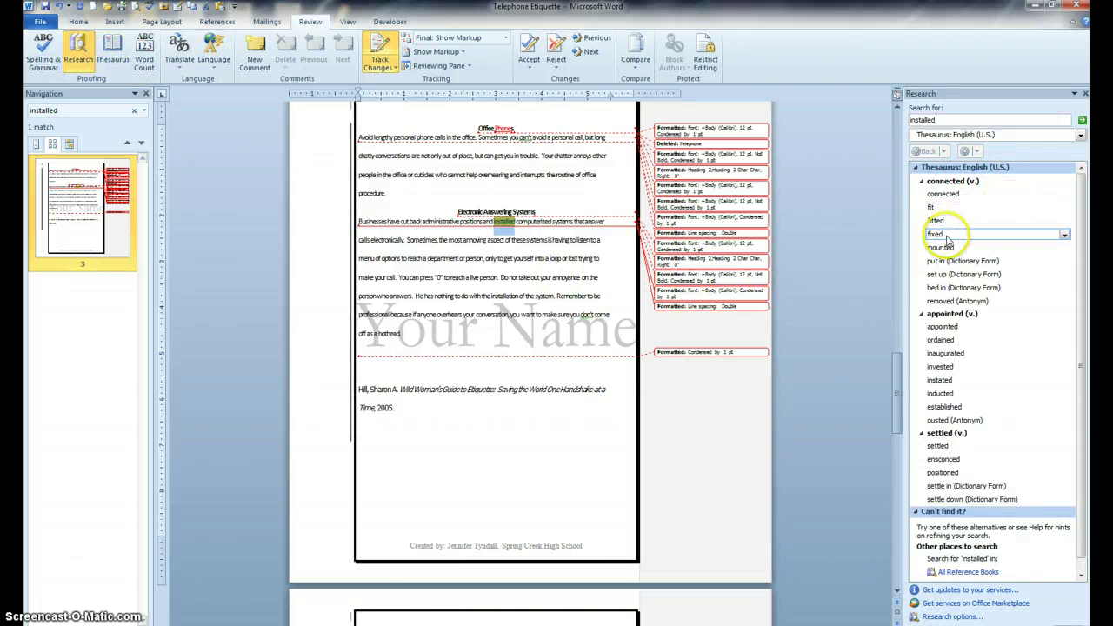
left_click(1063, 235)
left_click(1040, 250)
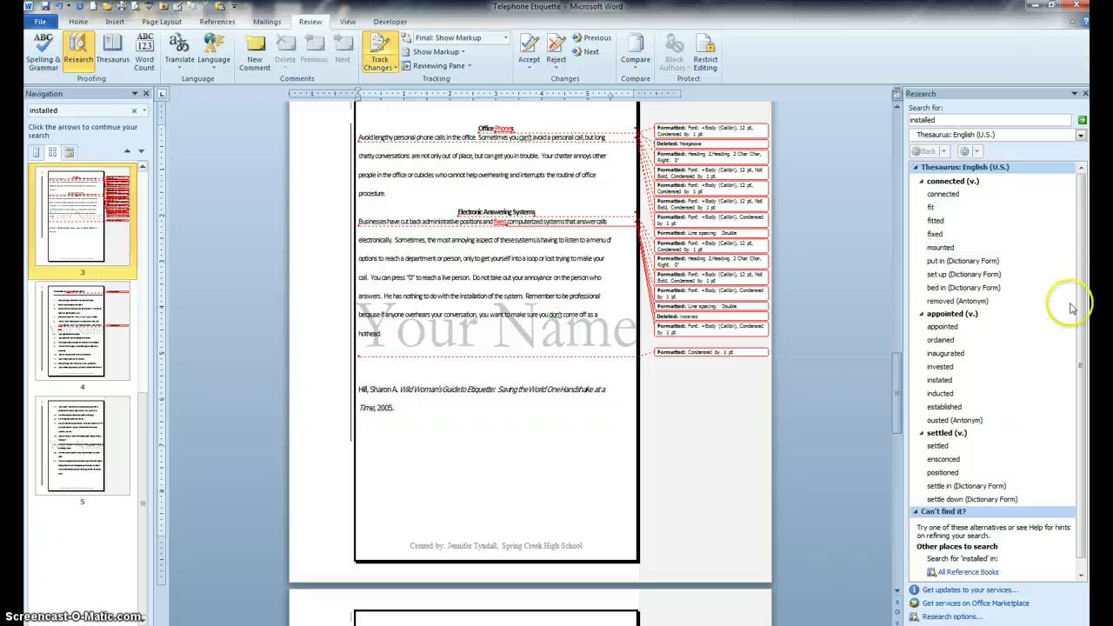
left_click(1074, 93)
left_click(796, 356)
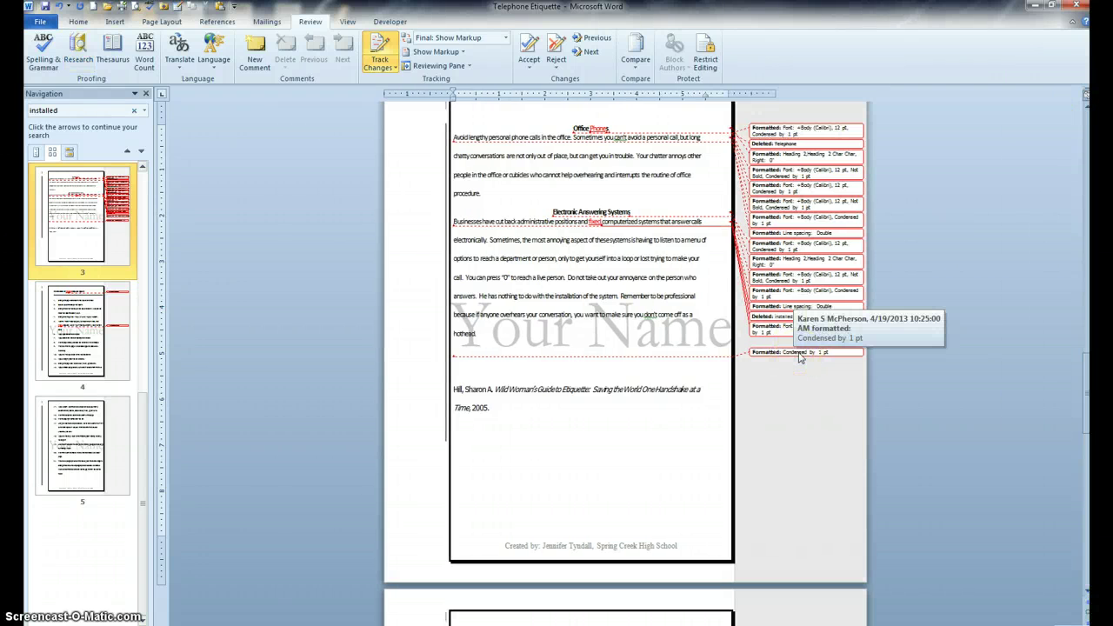
Attach the comment "This should be footnoted information." to the Wild Woman's Guide to Etiquette reference below the report.
scroll(800, 357, "down", 8)
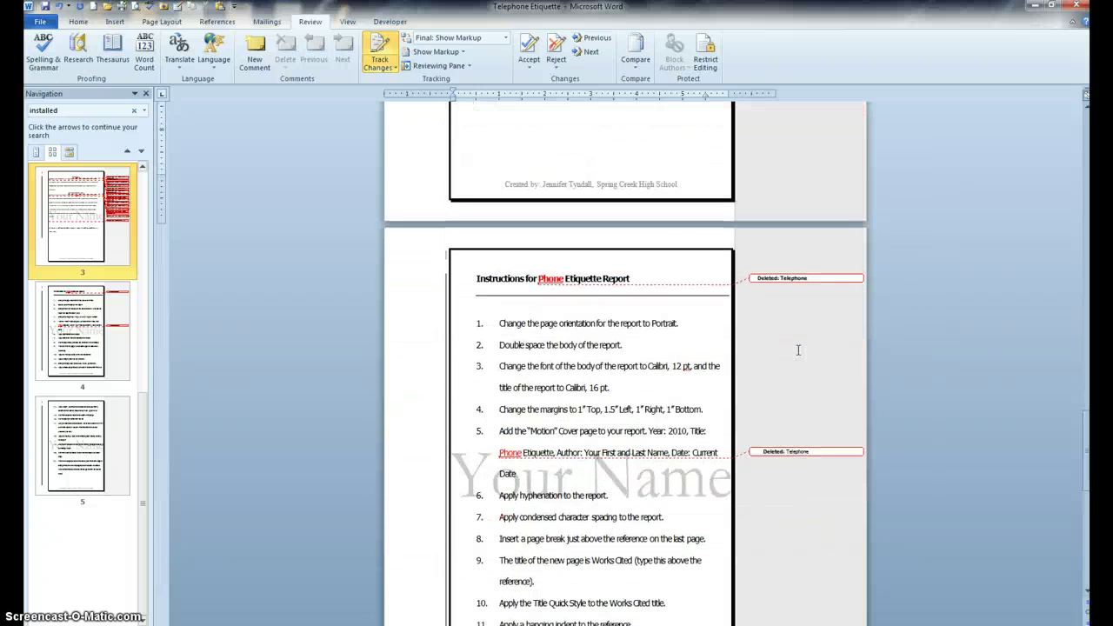
scroll(800, 357, "up", 4)
scroll(800, 358, "up", 3)
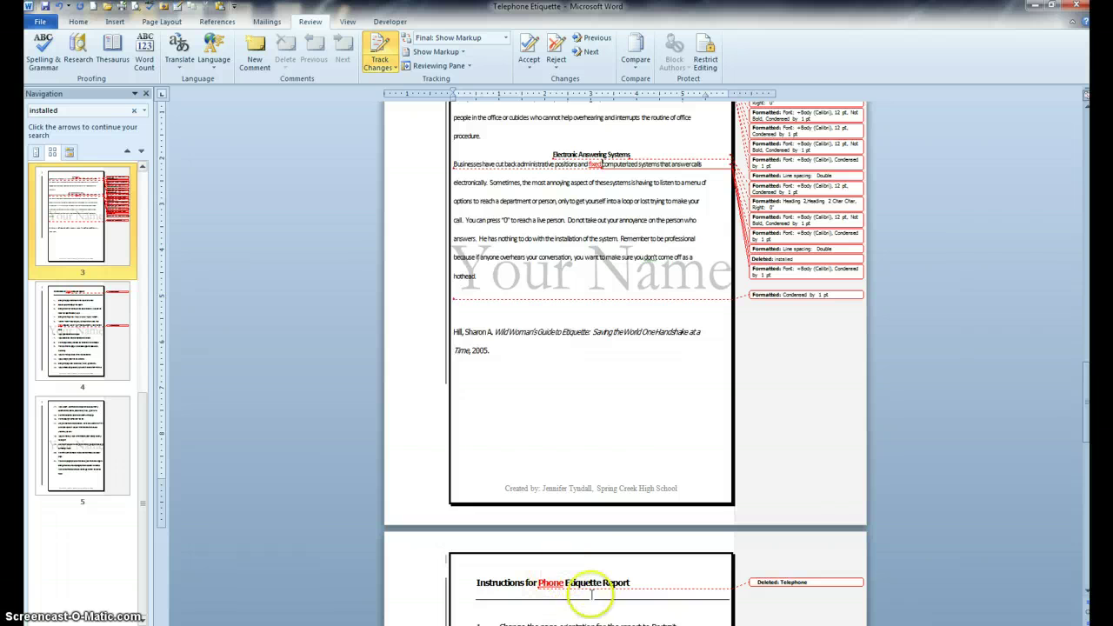
left_click_drag(490, 351, 454, 331)
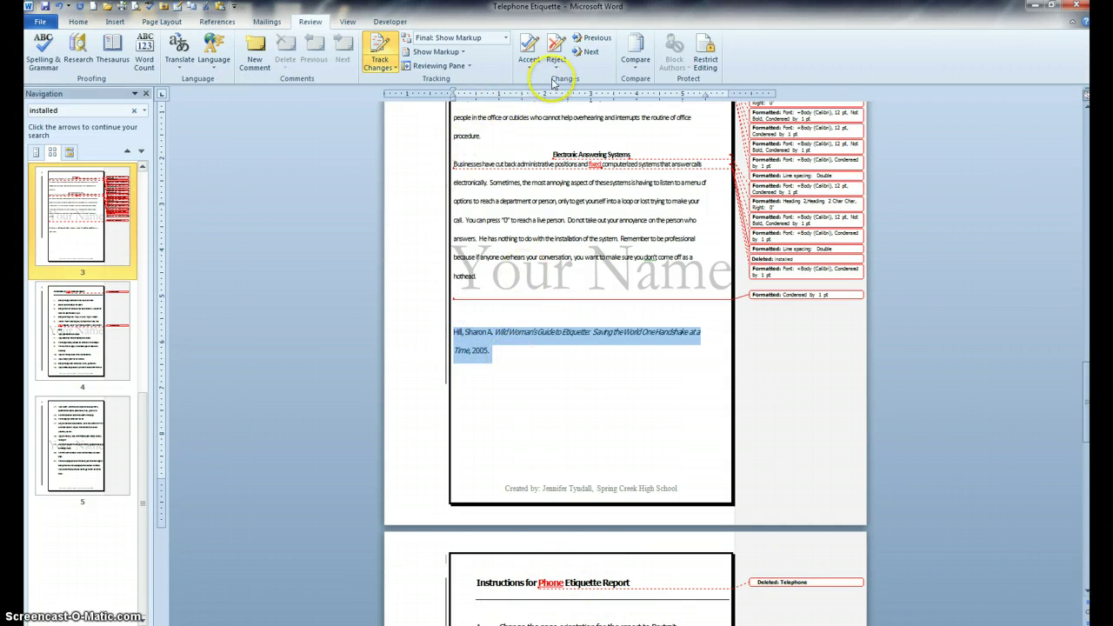
left_click(255, 51)
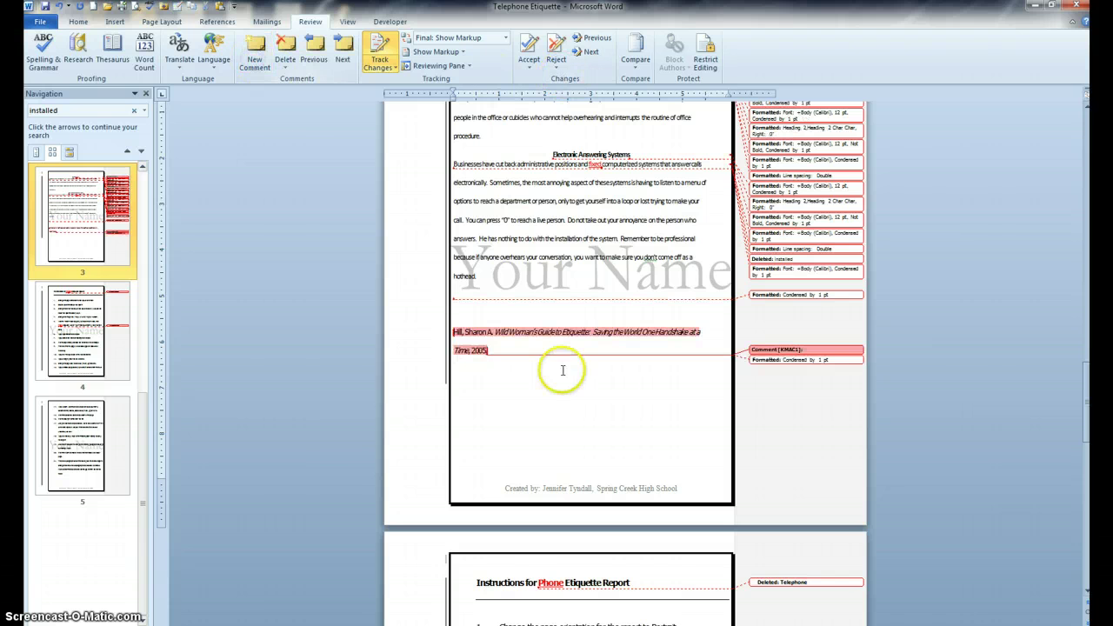
type("Th")
type("is should be footnoted information.")
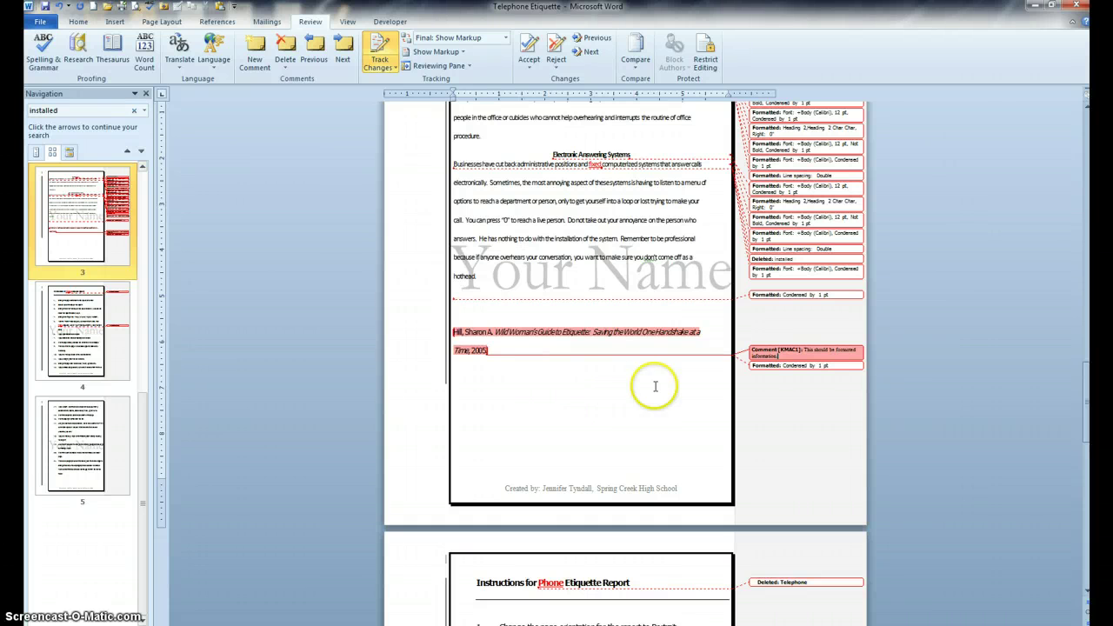
left_click(613, 425)
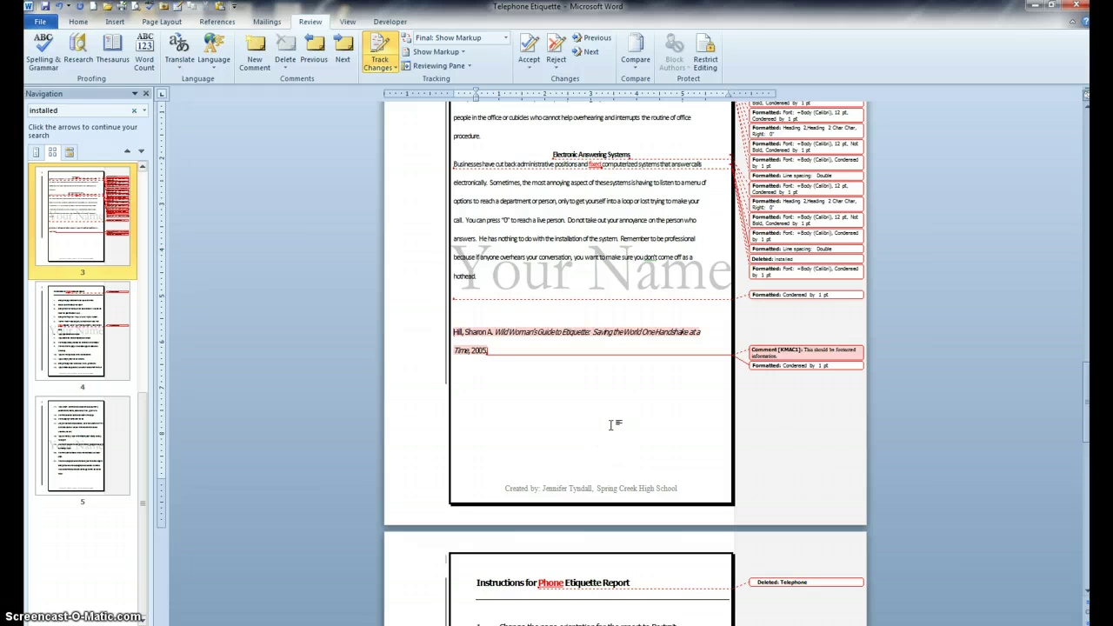
Replace the creator's name and "Spring Creek" in the page footer with "Your Name, your", and close the footer.
double_click(583, 484)
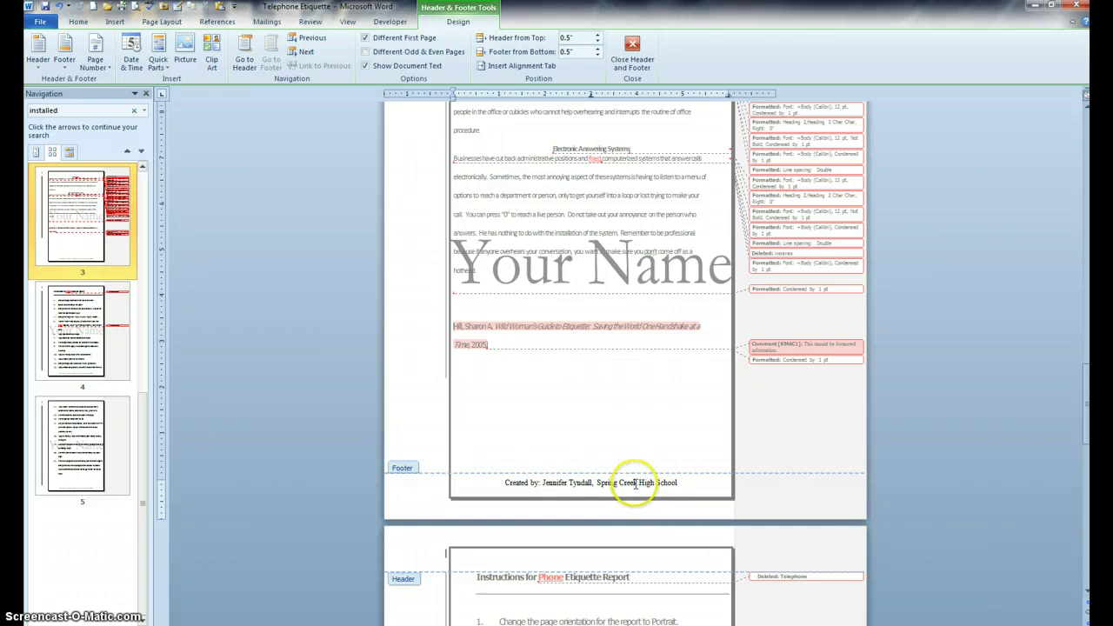
left_click_drag(638, 483, 556, 484)
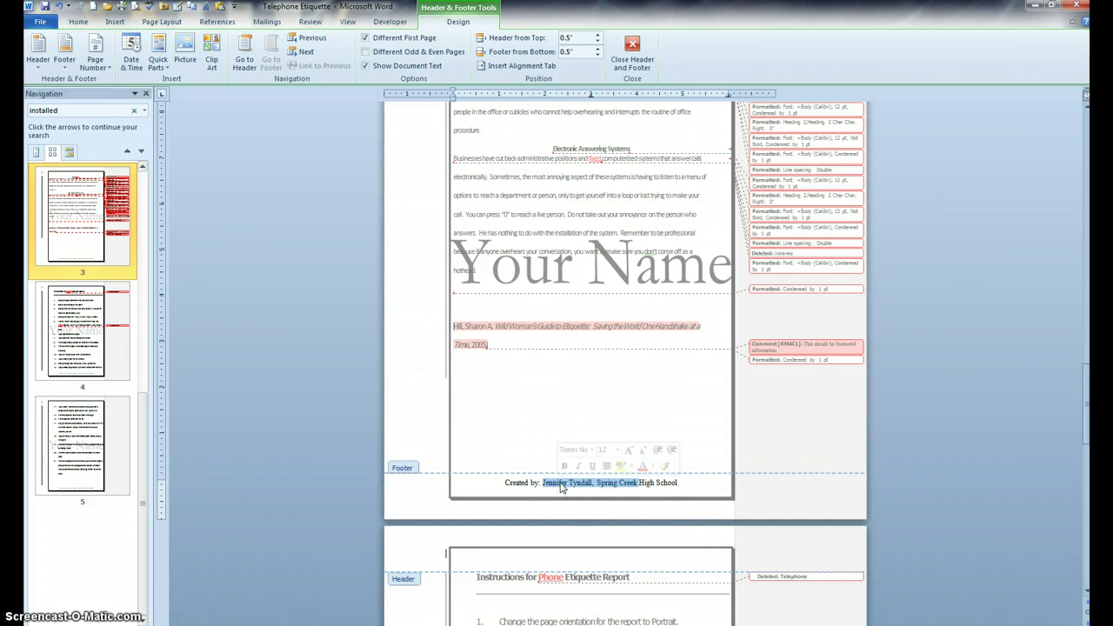
key("Delete")
type("Your Nam")
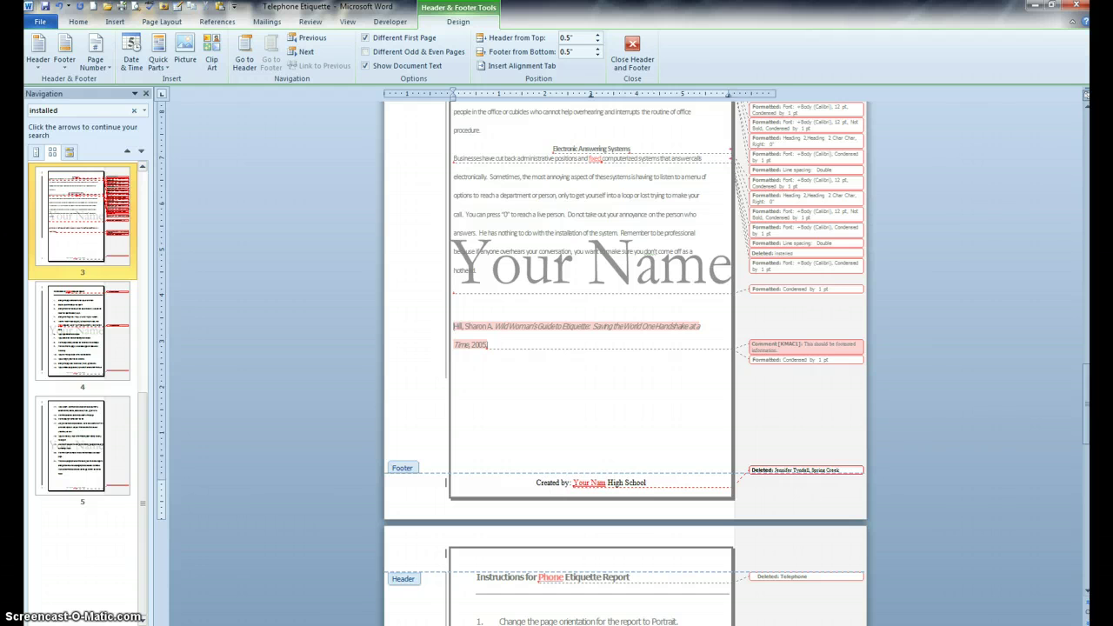
type("e, you")
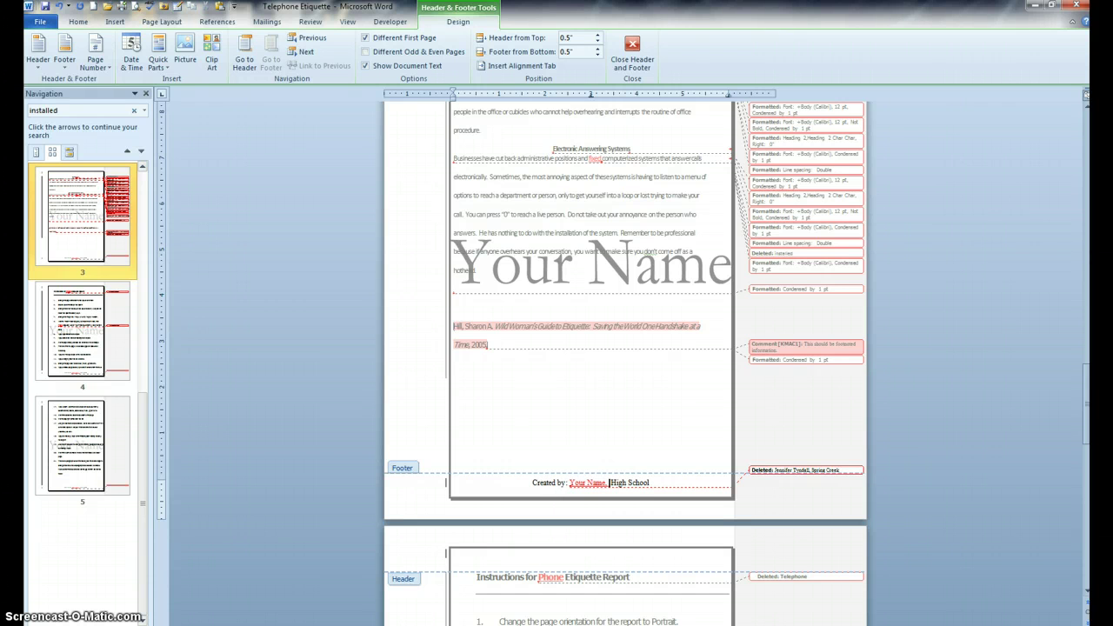
type("r")
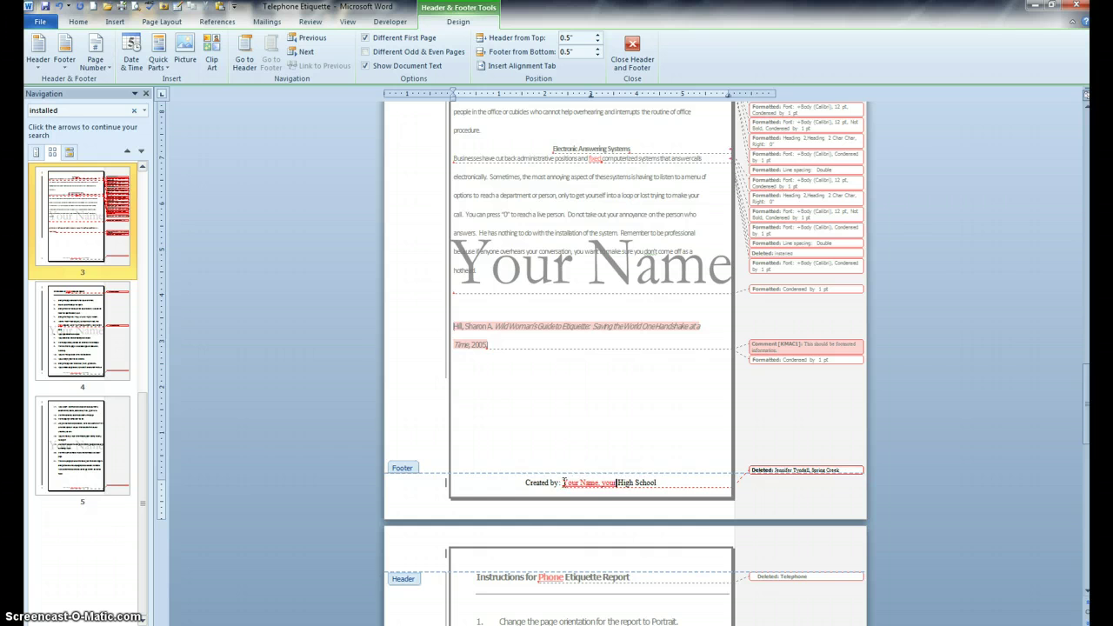
left_click(632, 50)
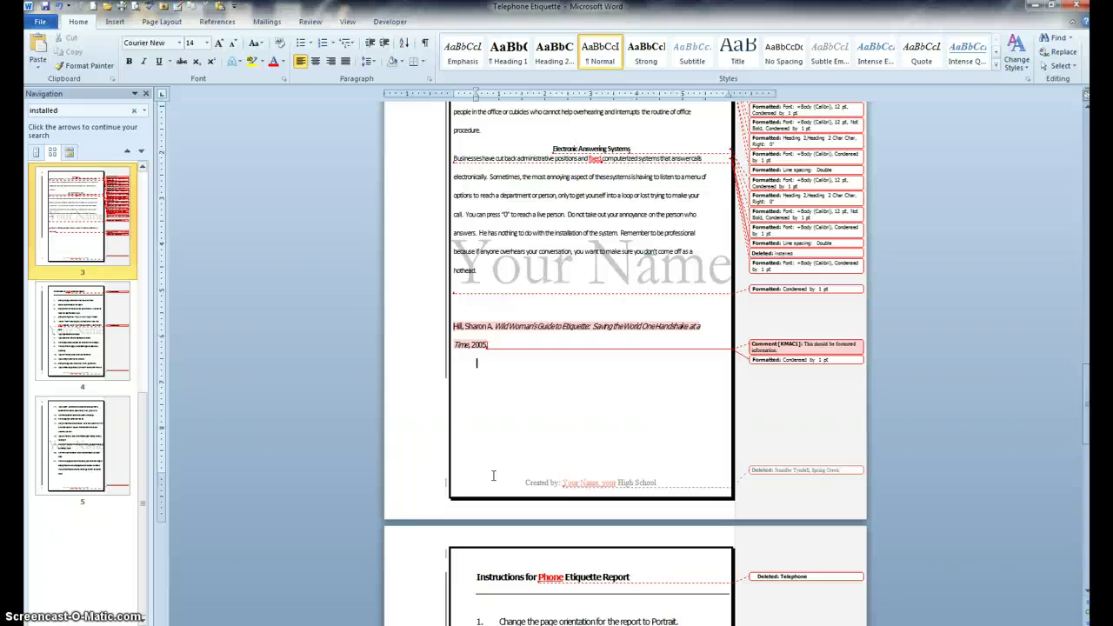
Start saving a copy of the report with PDF as the file type.
left_click(508, 478)
left_click(40, 20)
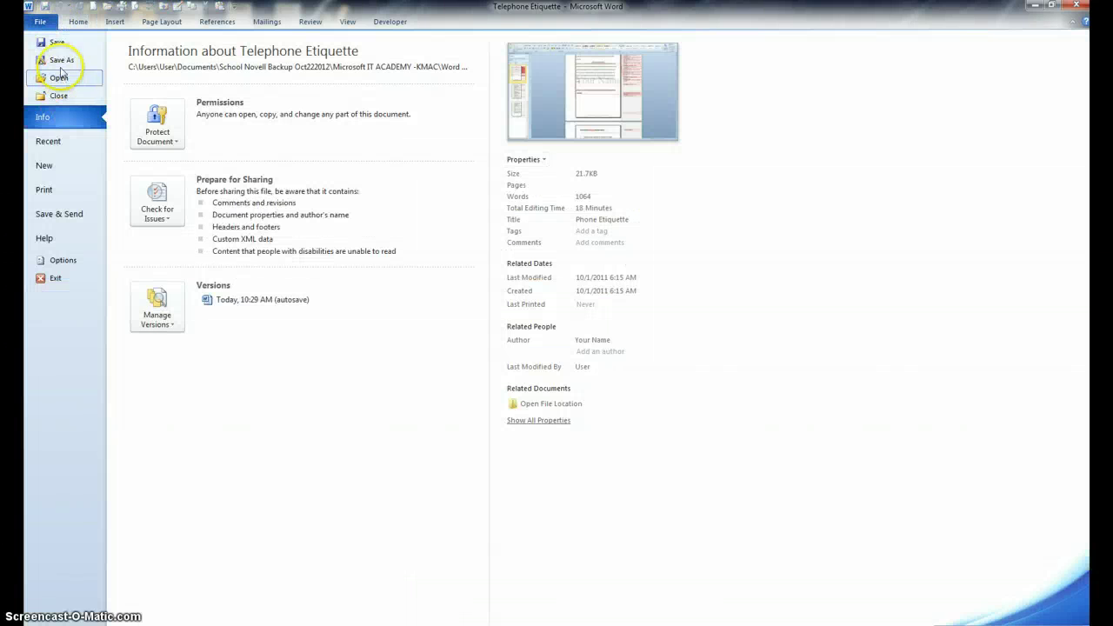
left_click(61, 60)
left_click(217, 252)
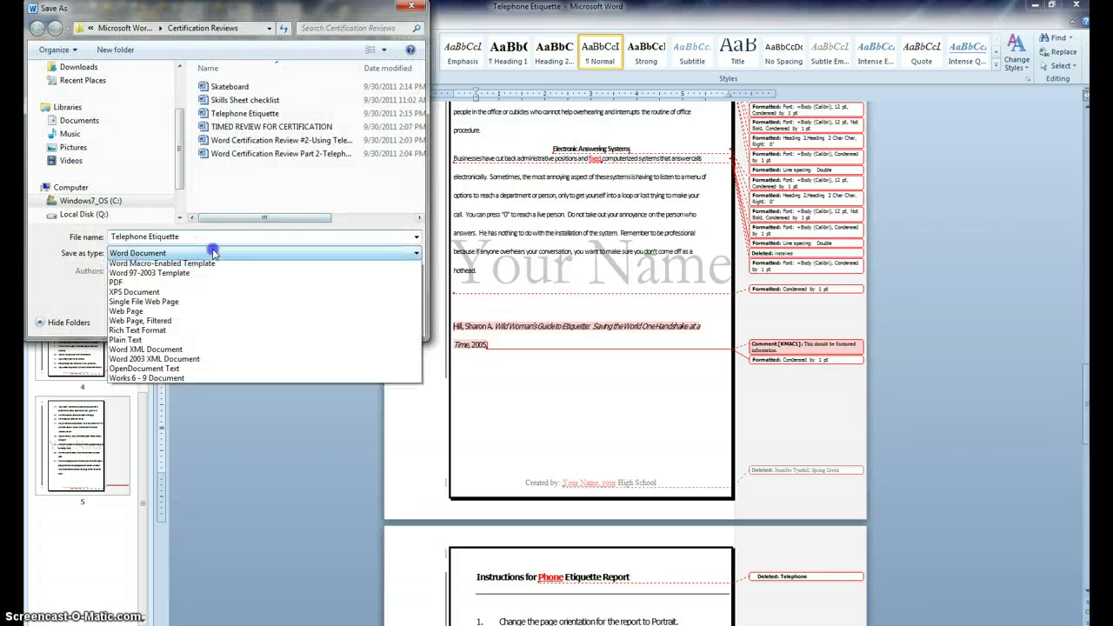
left_click(141, 318)
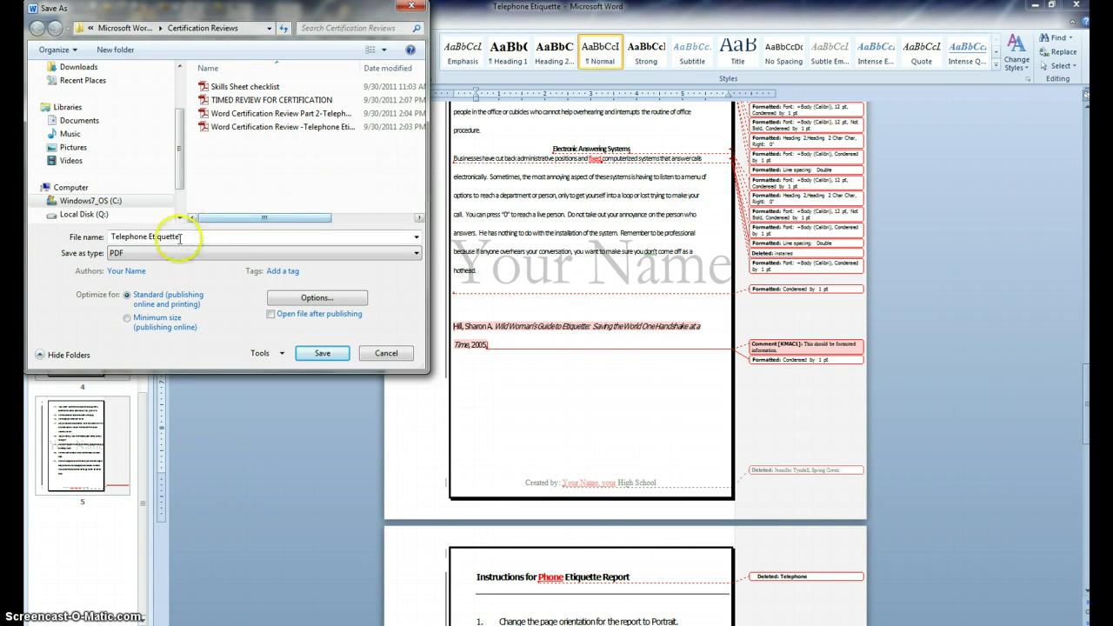
Save the PDF to the Desktop as "tracking and comments_your name", with the file set to open after publishing.
scroll(166, 148, "up", 1)
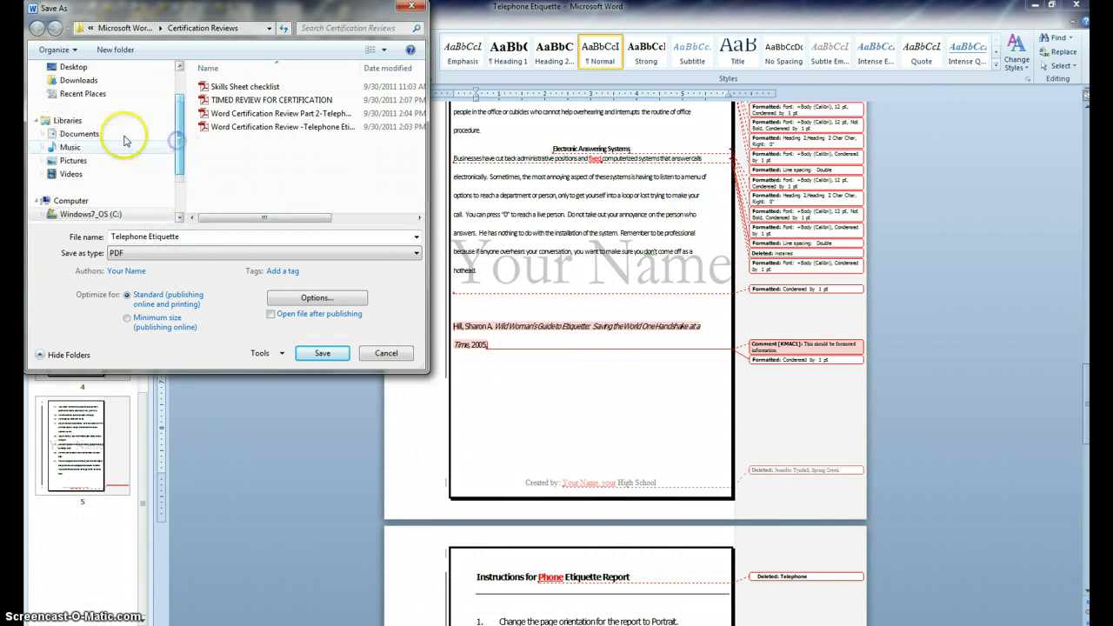
left_click(87, 69)
left_click(146, 236)
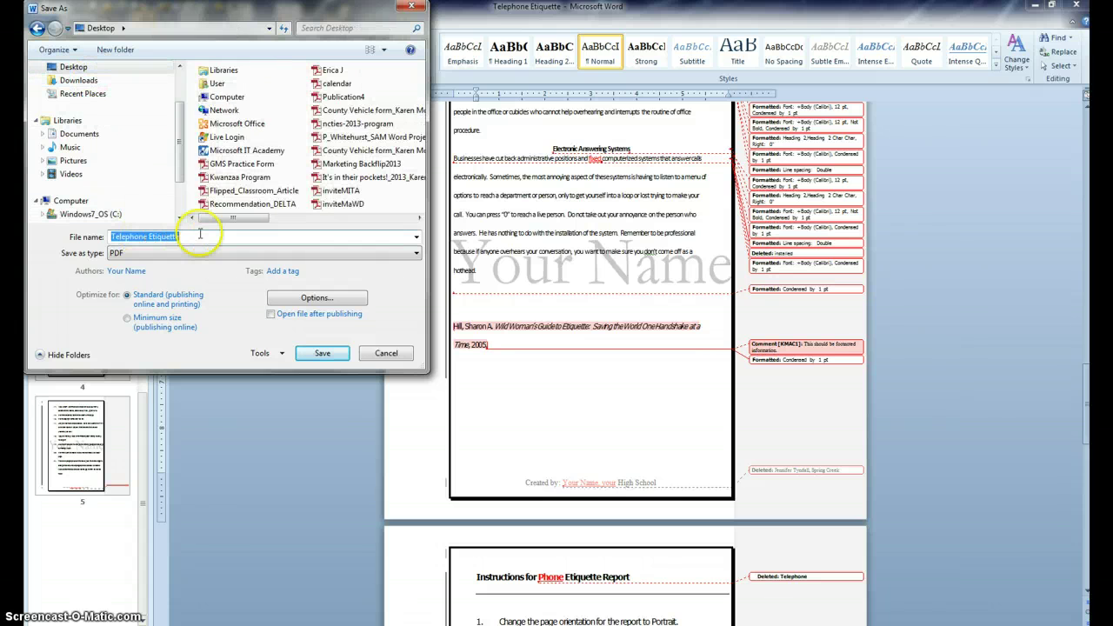
type("tr")
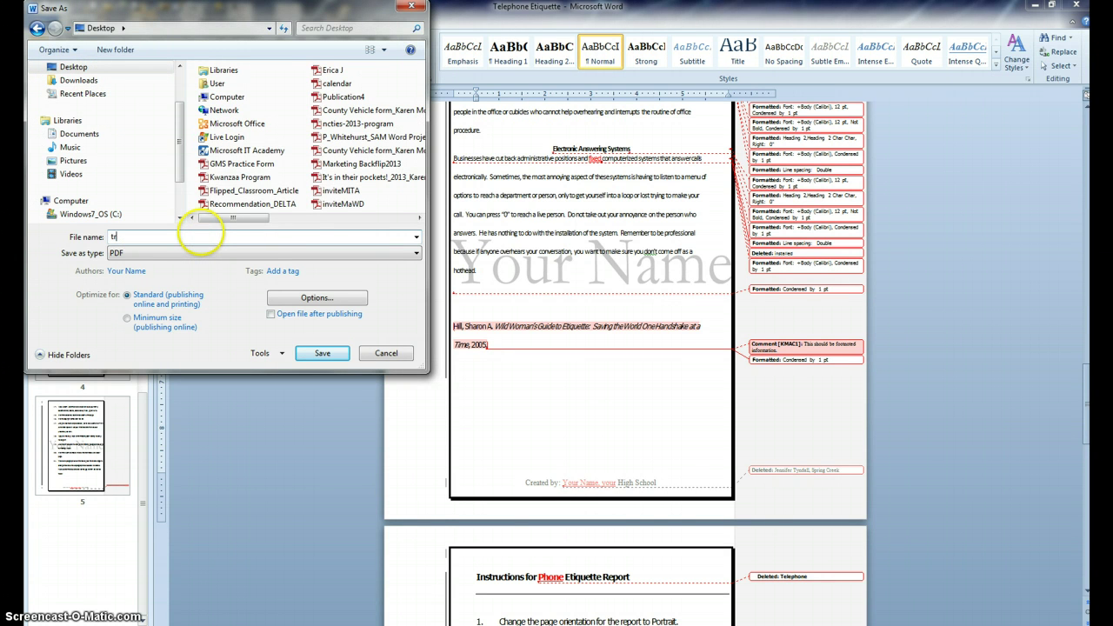
type("acking and comments_your name")
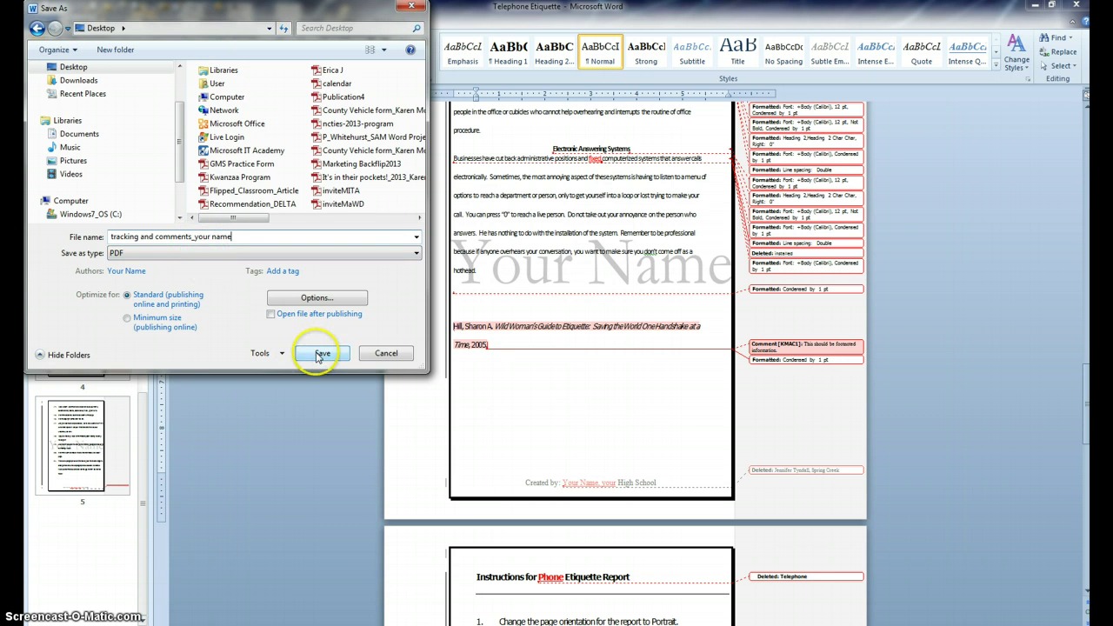
left_click(271, 314)
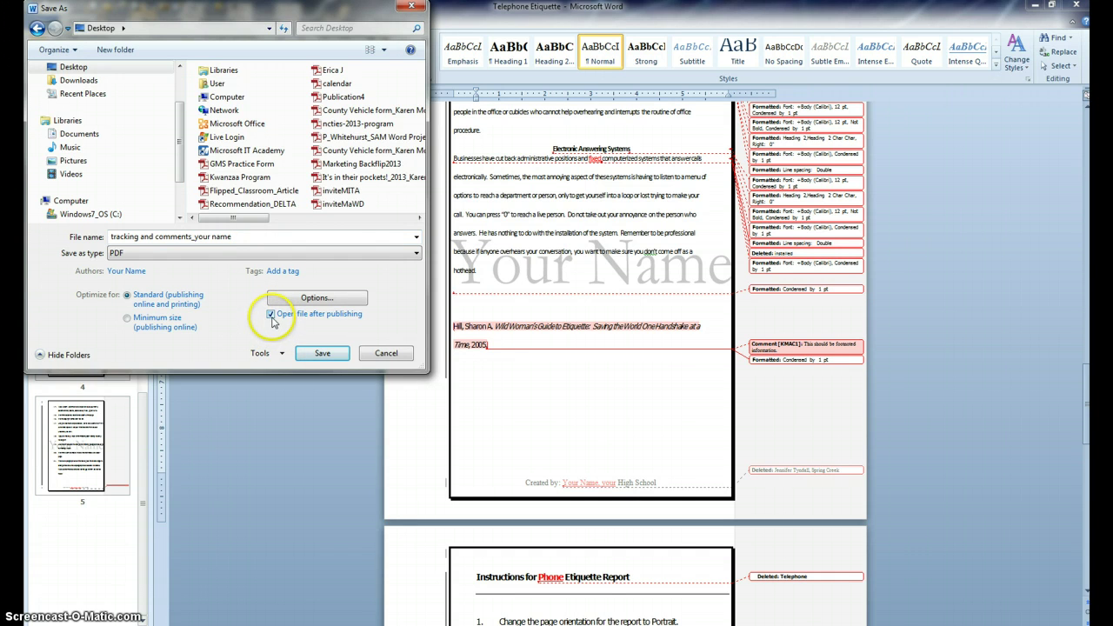
left_click(320, 352)
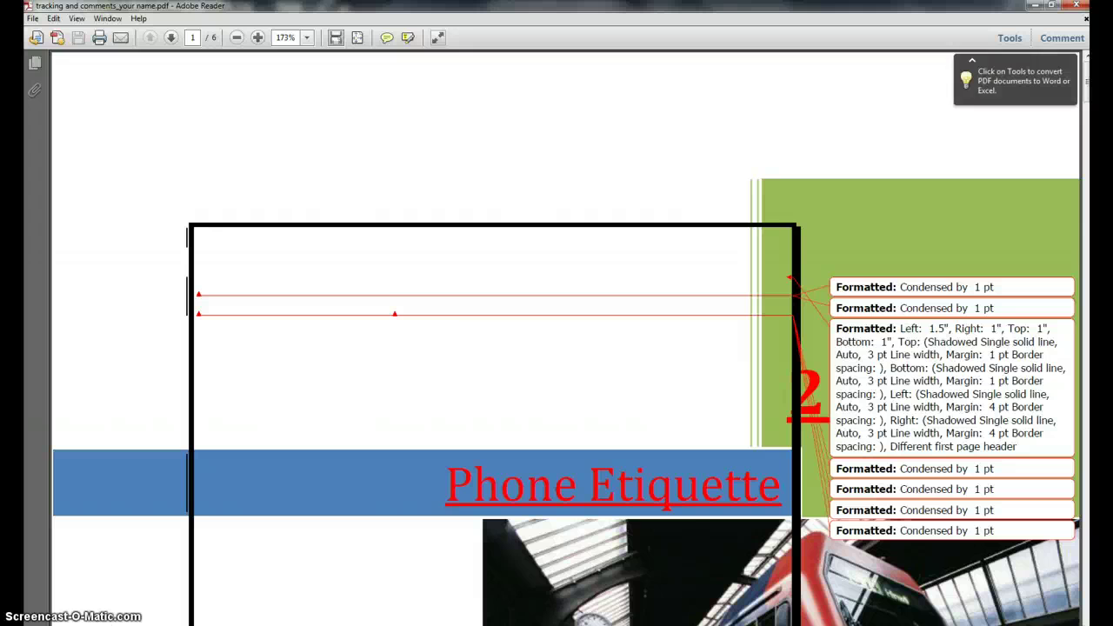
scroll(322, 594, "down", 5)
scroll(327, 596, "down", 3)
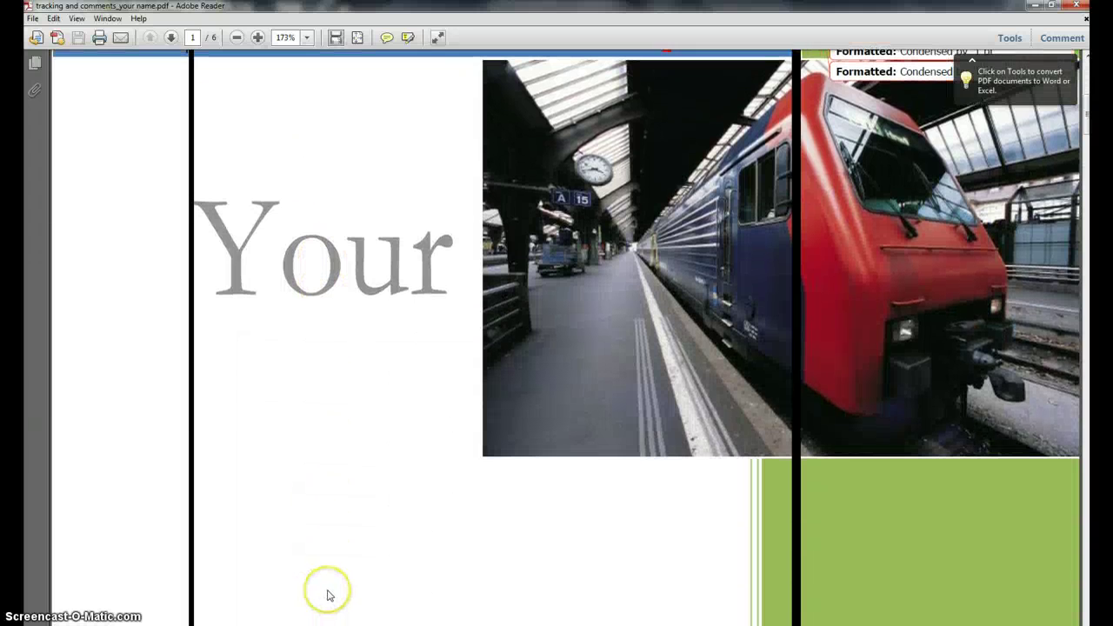